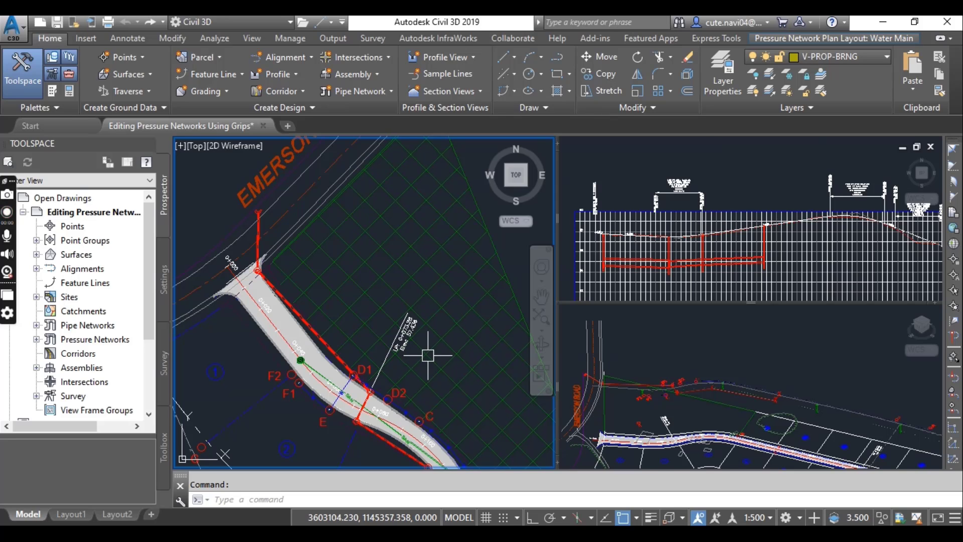
pyautogui.moveTo(477, 377); pyautogui.dragTo(441, 266, button='middle')
pyautogui.click(415, 343)
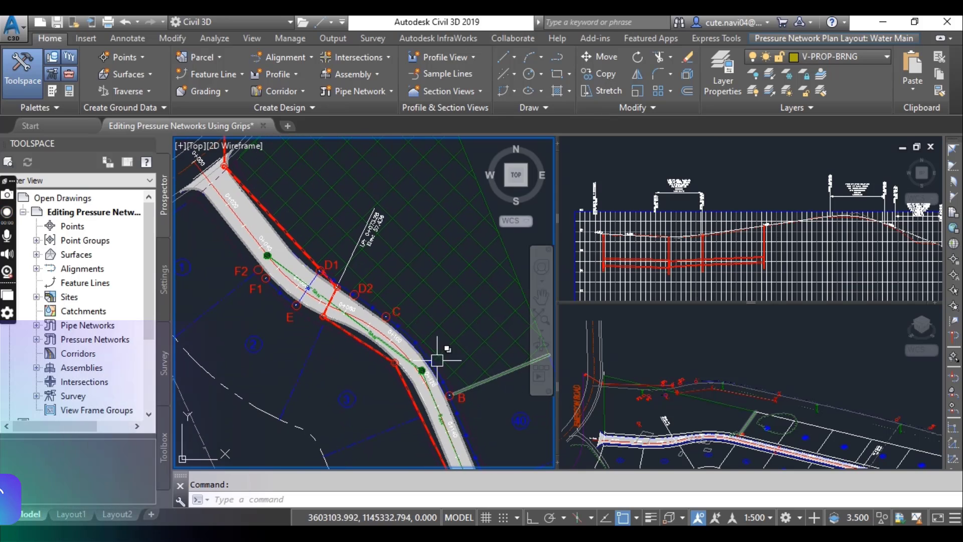
pyautogui.press('Escape')
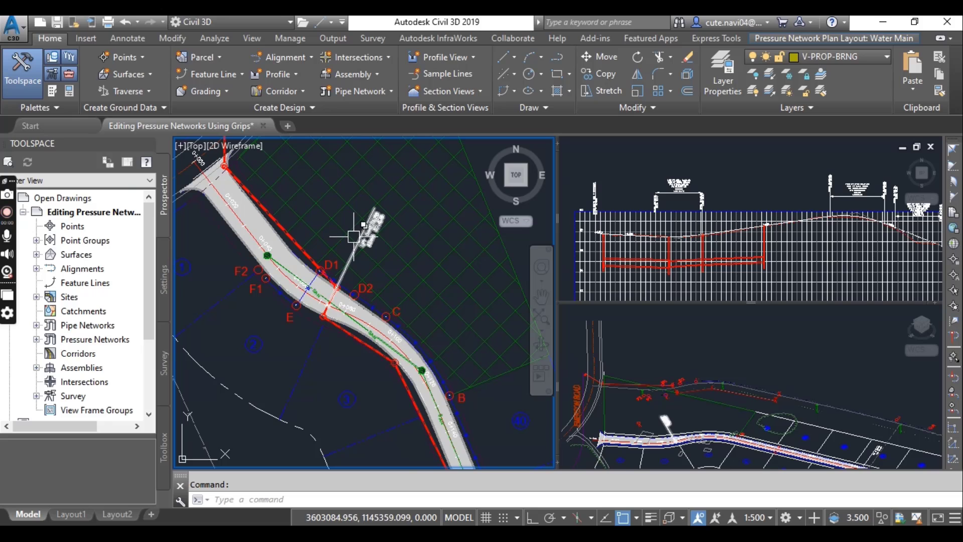
pyautogui.hotkey('alt', 'Tab')
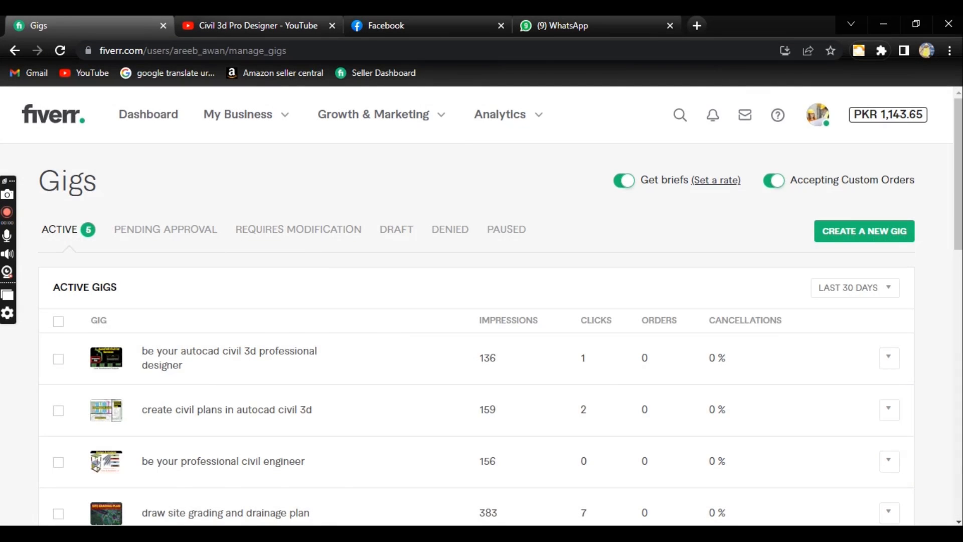
pyautogui.click(267, 28)
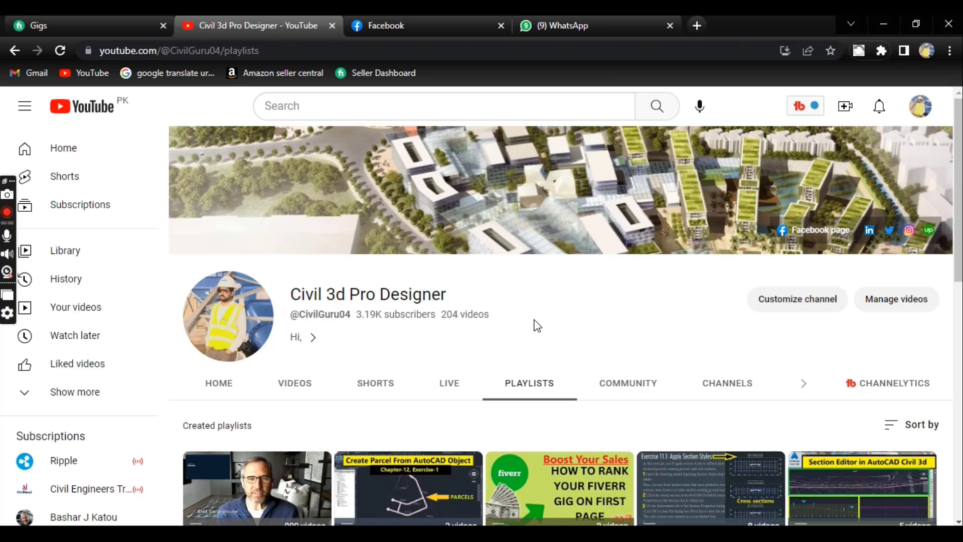
pyautogui.click(883, 23)
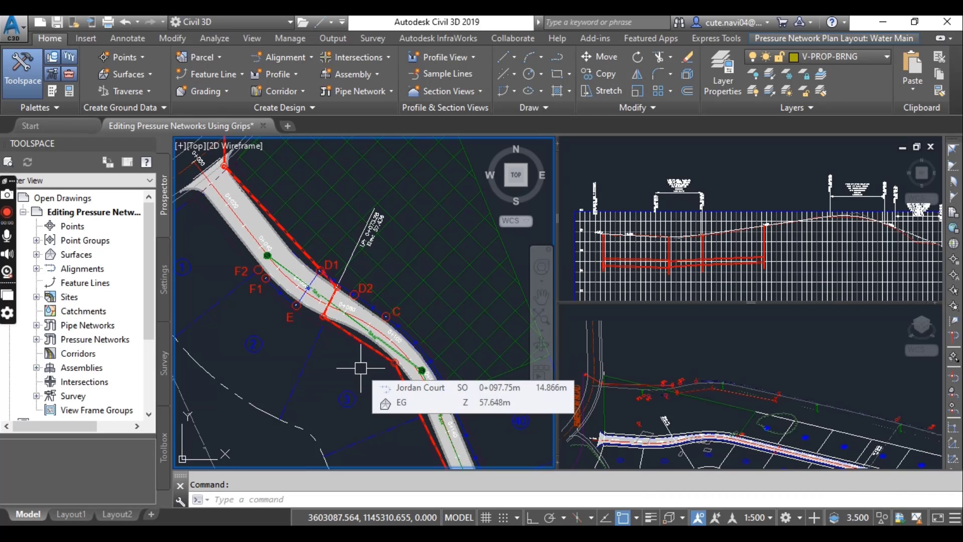
# Step: Move the water main's pressure fitting from circle D1 to the centre of circle D2 in the plan view
pyautogui.scroll(6, 308, 277)
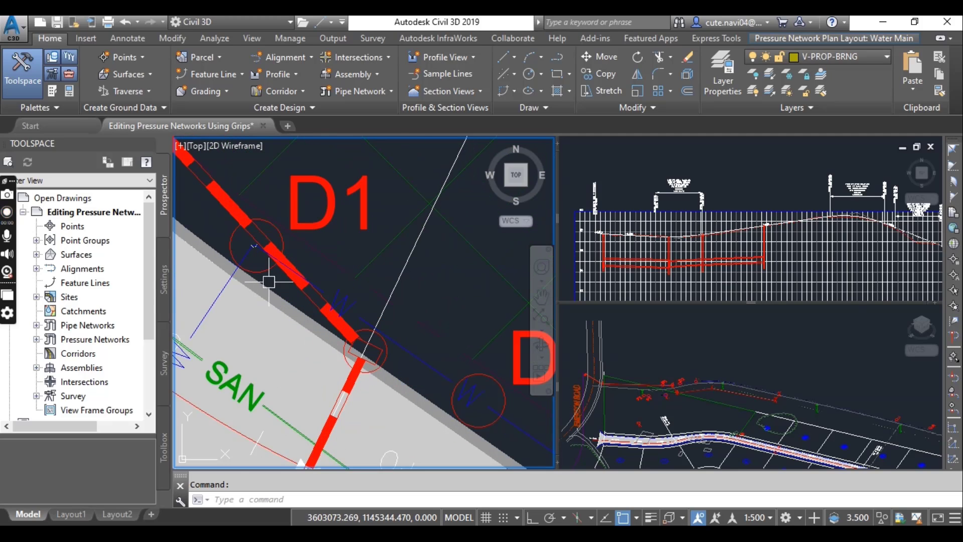
pyautogui.scroll(4, 295, 286)
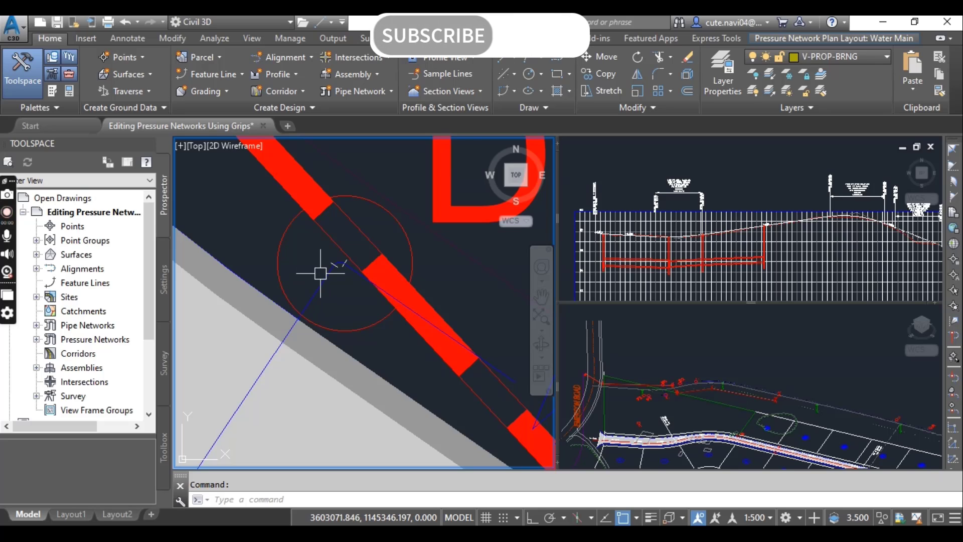
pyautogui.scroll(5, 328, 264)
pyautogui.click(378, 256)
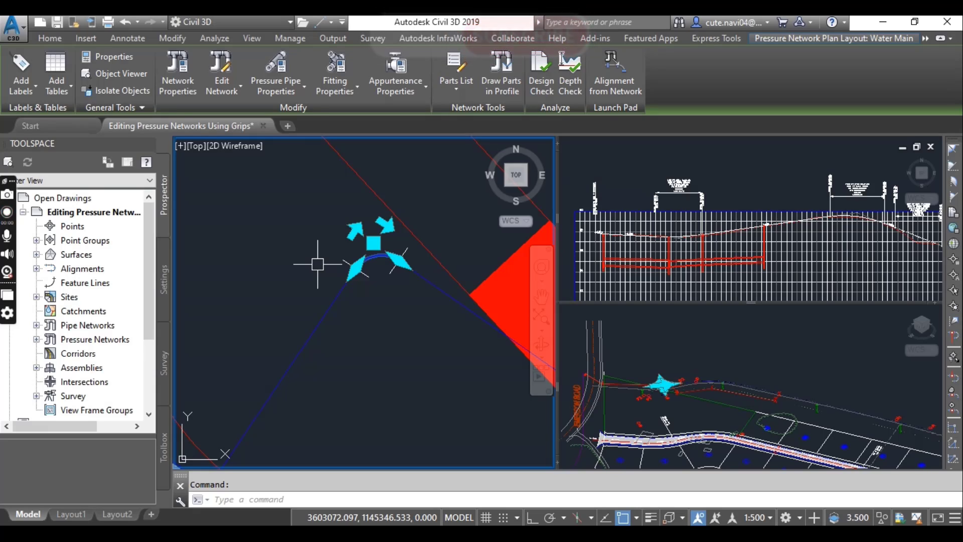
pyautogui.click(374, 243)
pyautogui.scroll(3, 393, 336)
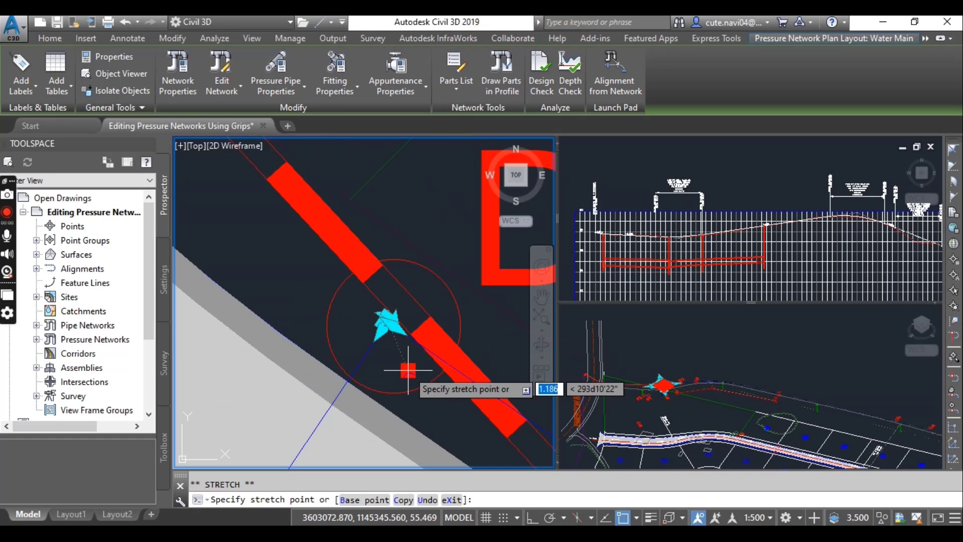
pyautogui.moveTo(408, 370); pyautogui.dragTo(335, 261, button='middle')
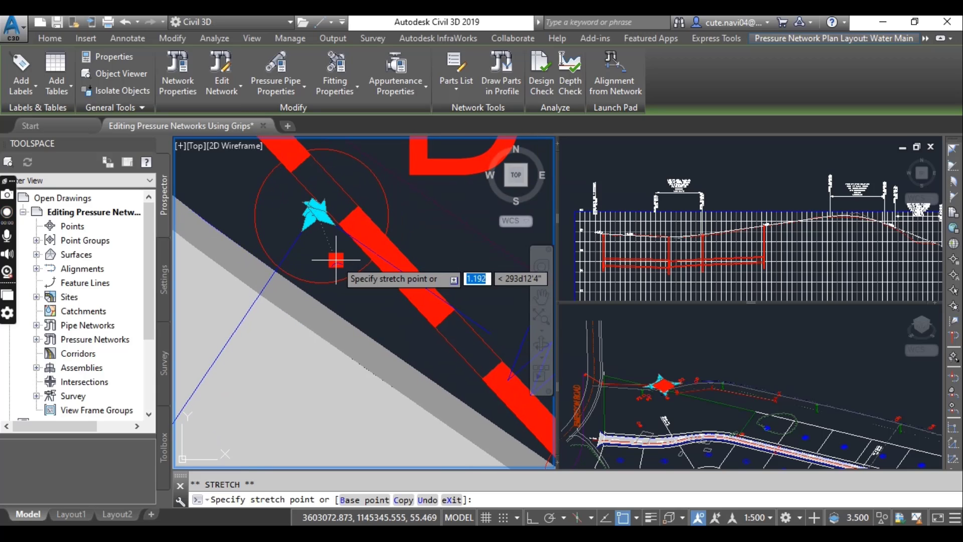
pyautogui.scroll(-3, 391, 314)
pyautogui.moveTo(421, 344); pyautogui.dragTo(278, 231, button='middle')
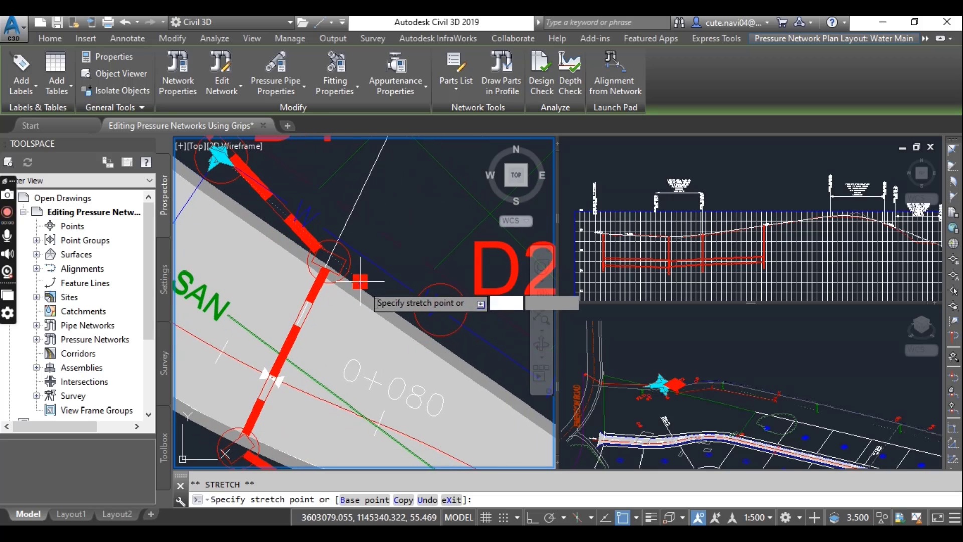
pyautogui.scroll(-4, 376, 318)
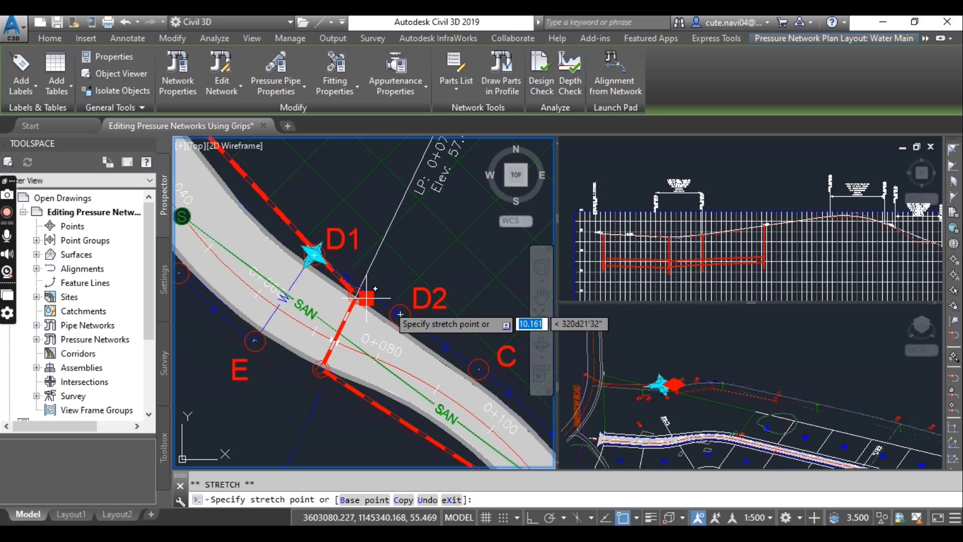
pyautogui.scroll(5, 397, 332)
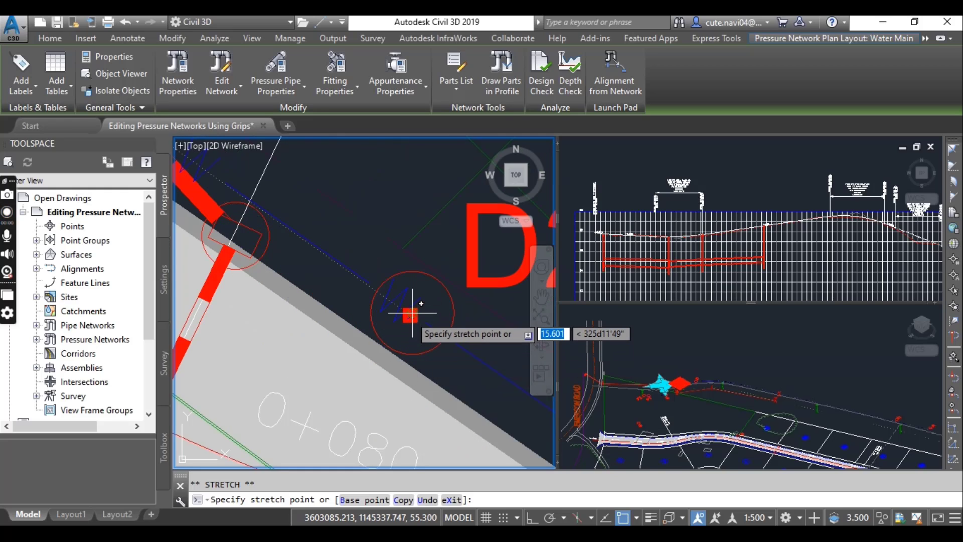
pyautogui.click(412, 312)
pyautogui.scroll(-5, 396, 346)
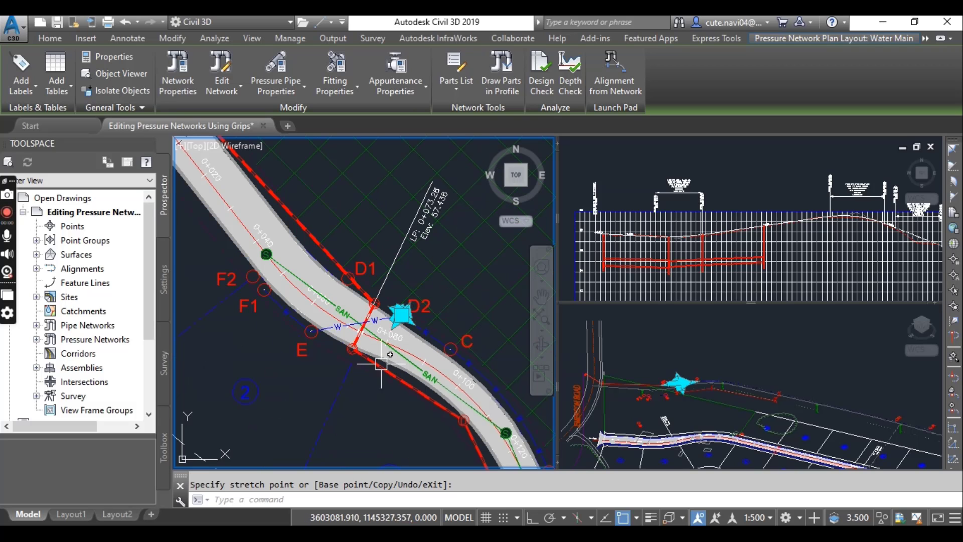
pyautogui.scroll(5, 396, 328)
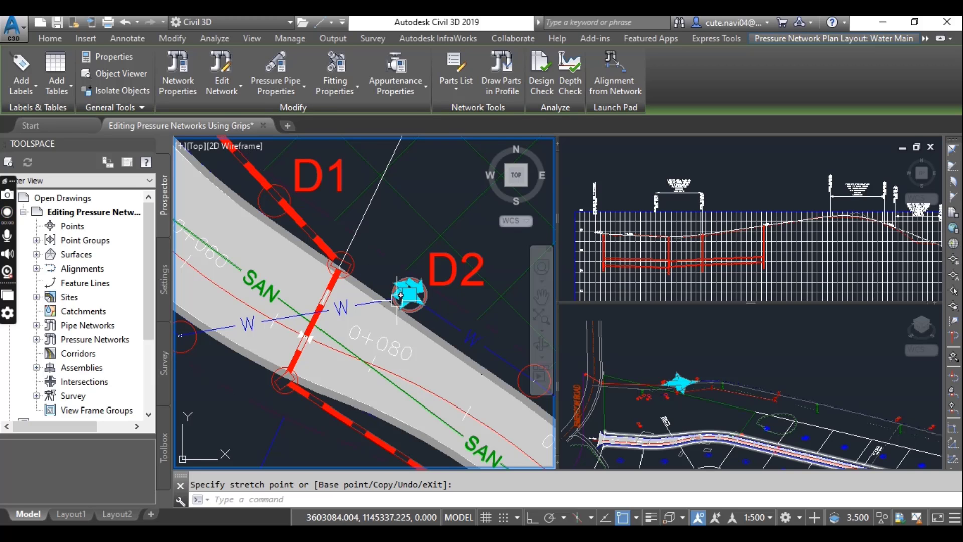
pyautogui.scroll(-4, 392, 305)
pyautogui.scroll(4, 310, 326)
pyautogui.click(415, 339)
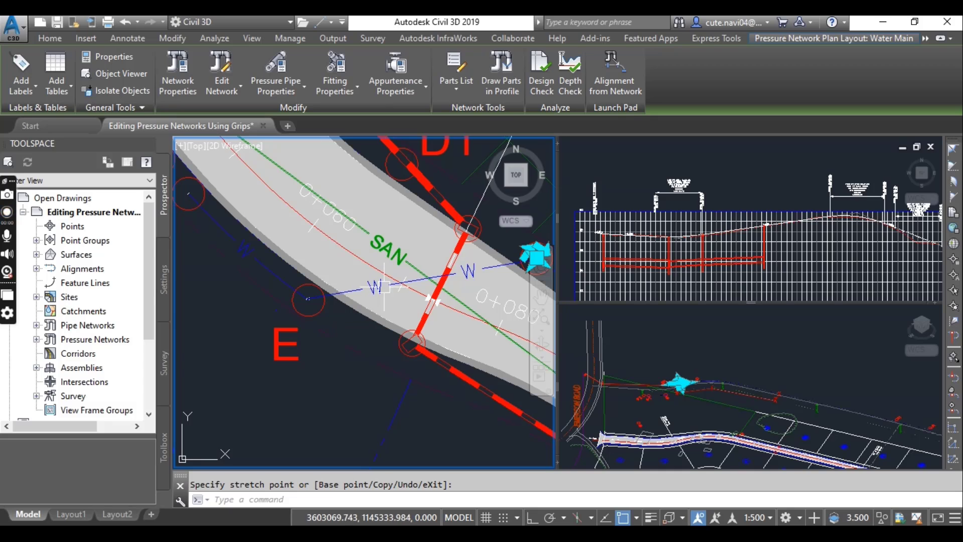
pyautogui.moveTo(466, 304); pyautogui.dragTo(427, 309, button='middle')
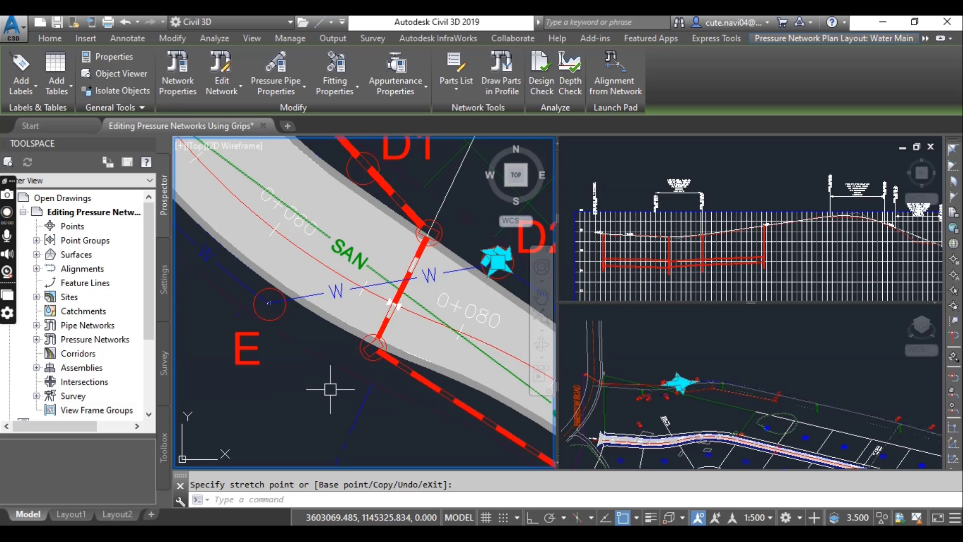
# Step: In the SW isometric view, lengthen the pressure pipe ending at F1 so that it ends at the centre of circle F2
pyautogui.press('Escape')
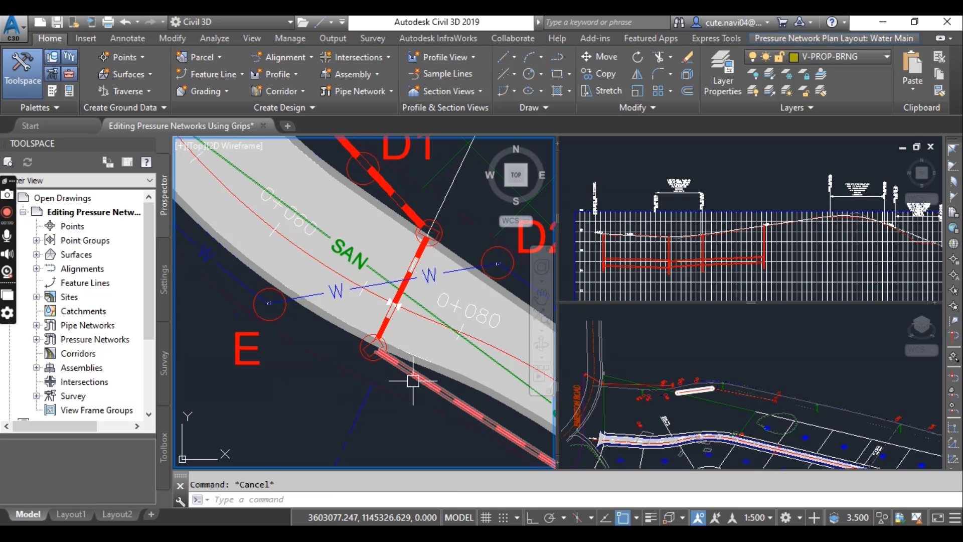
pyautogui.click(706, 344)
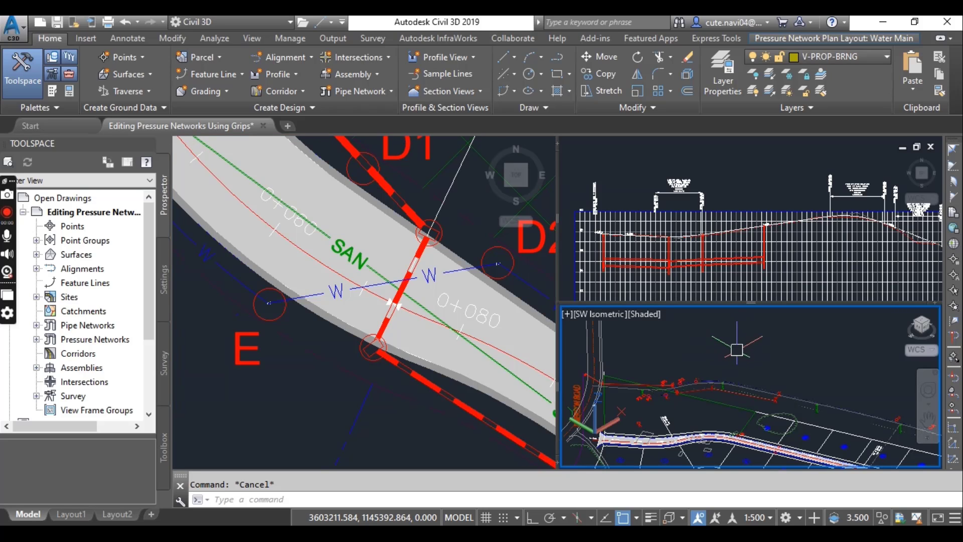
pyautogui.scroll(6, 737, 349)
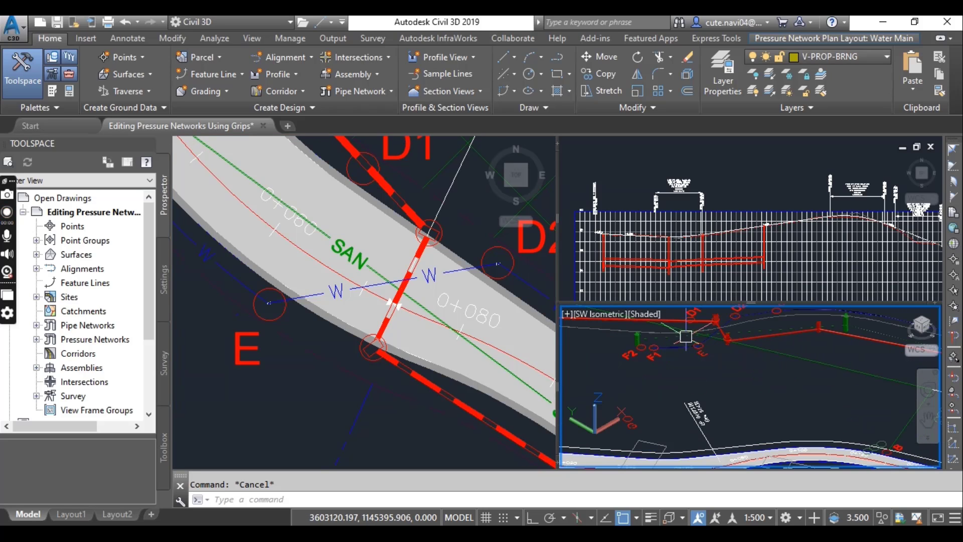
pyautogui.scroll(4, 686, 337)
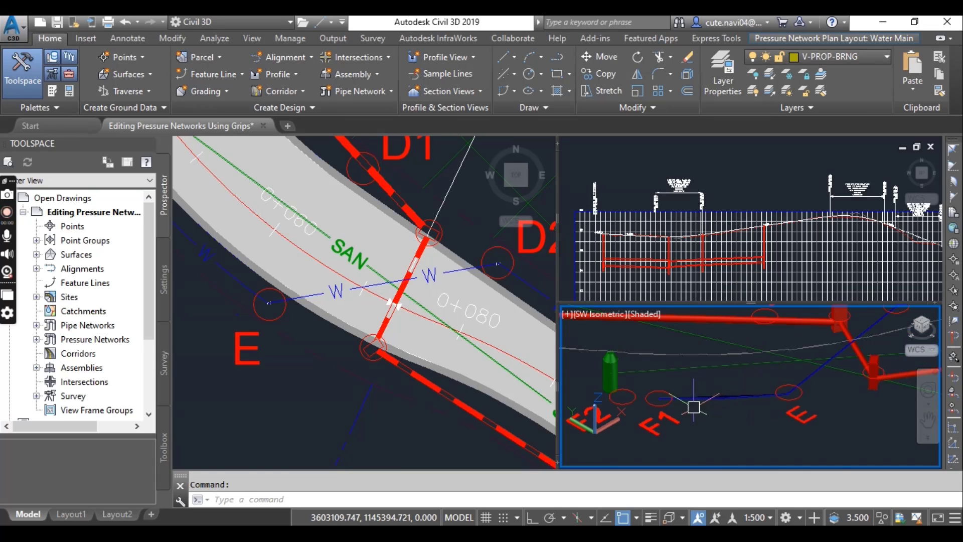
pyautogui.scroll(4, 601, 401)
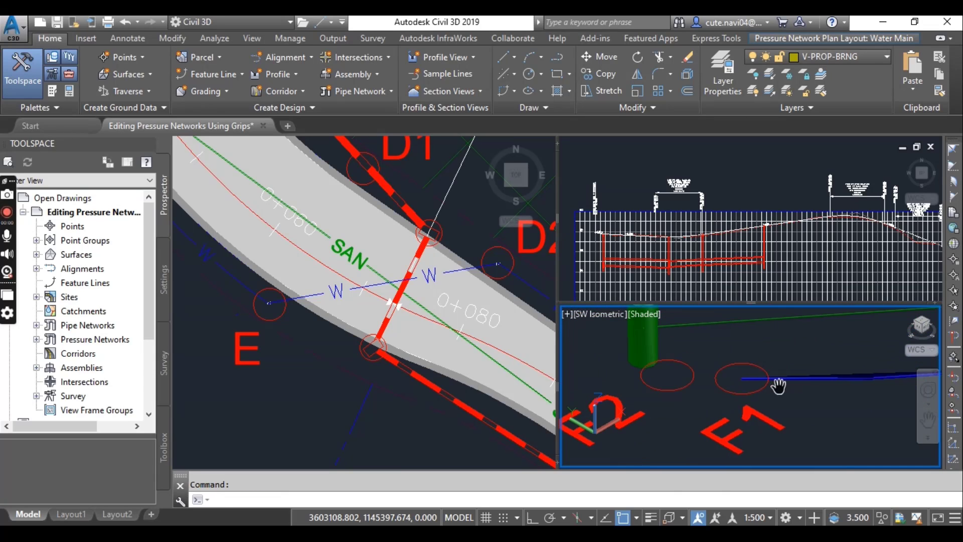
pyautogui.click(807, 377)
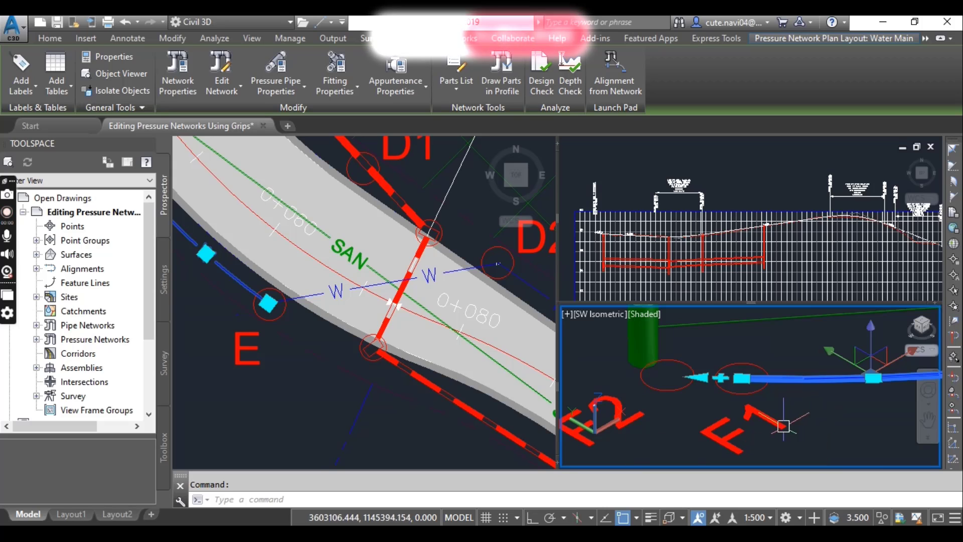
pyautogui.click(701, 378)
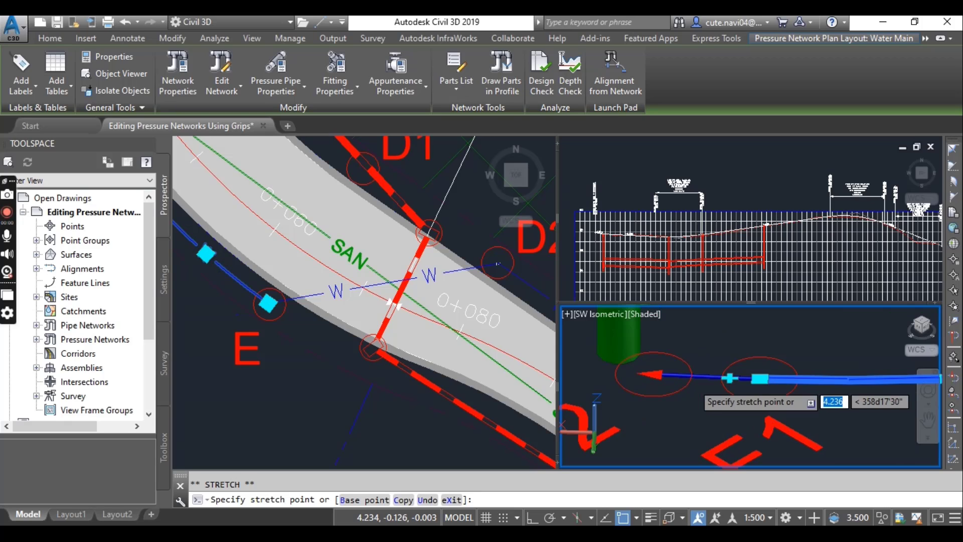
pyautogui.scroll(3, 634, 389)
pyautogui.middleClick(624, 398)
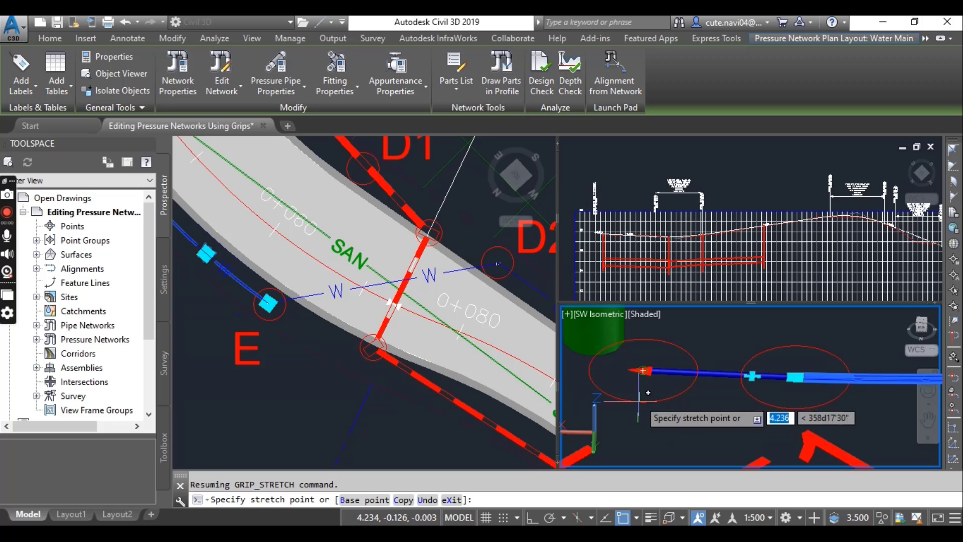
pyautogui.click(641, 369)
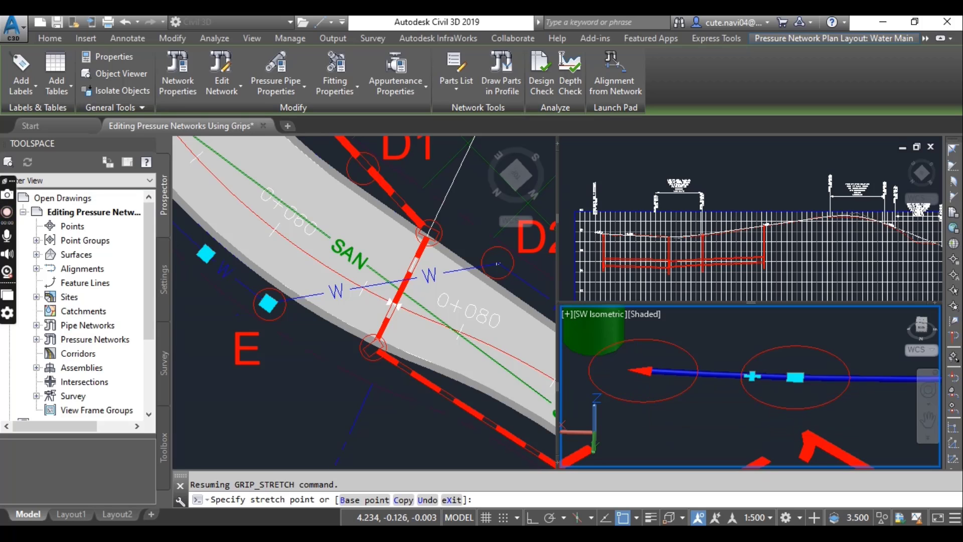
pyautogui.scroll(-4, 703, 399)
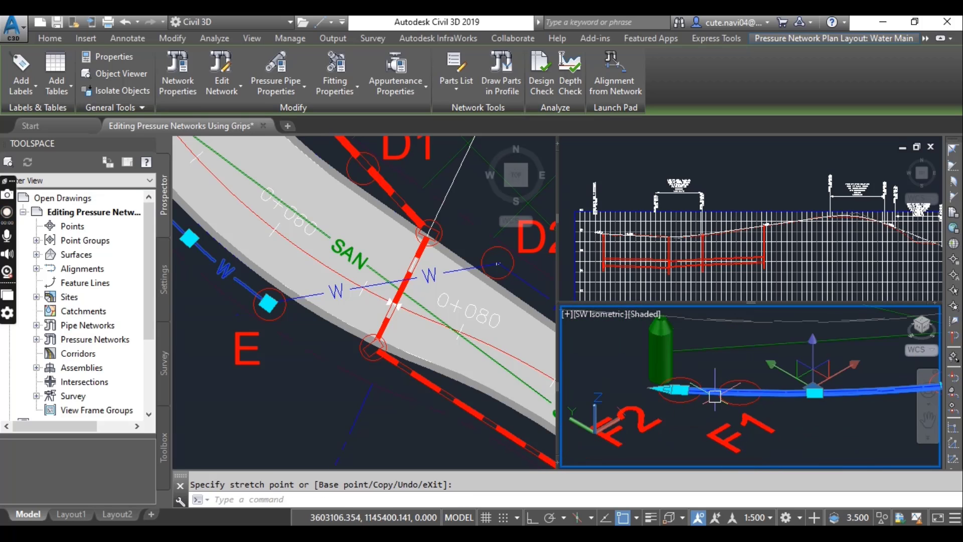
pyautogui.moveTo(715, 396); pyautogui.dragTo(716, 344, button='middle')
pyautogui.press('Escape')
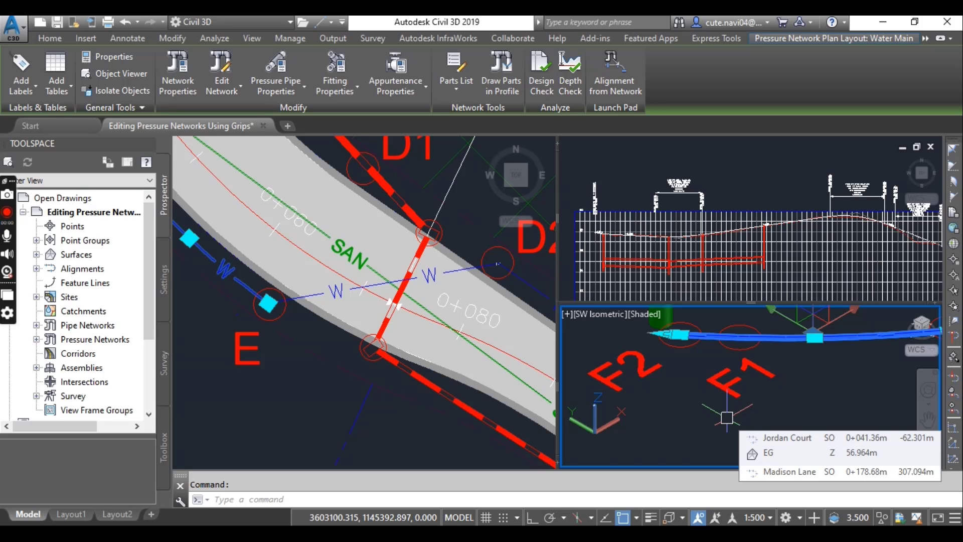
# Step: Start continuing the pressure pipe layout from the pipe's open end at F2 in the SW isometric view
pyautogui.scroll(5, 672, 345)
pyautogui.moveTo(674, 348); pyautogui.dragTo(707, 404, button='middle')
pyautogui.scroll(2, 716, 408)
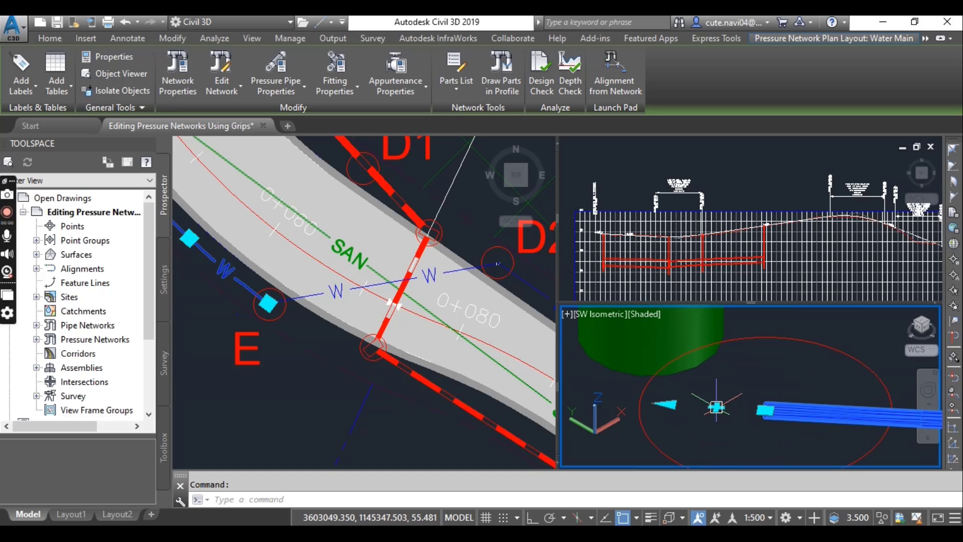
pyautogui.moveTo(716, 407)
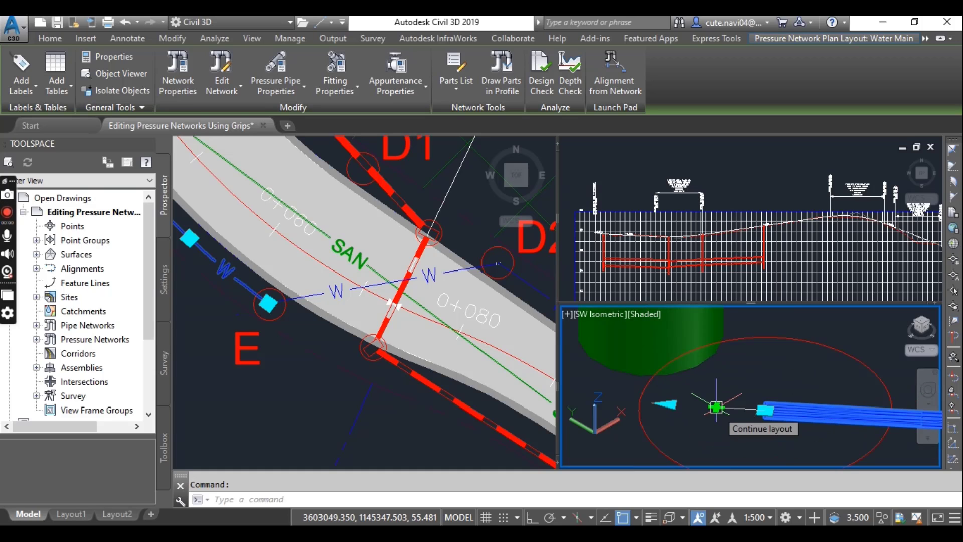
pyautogui.click(762, 428)
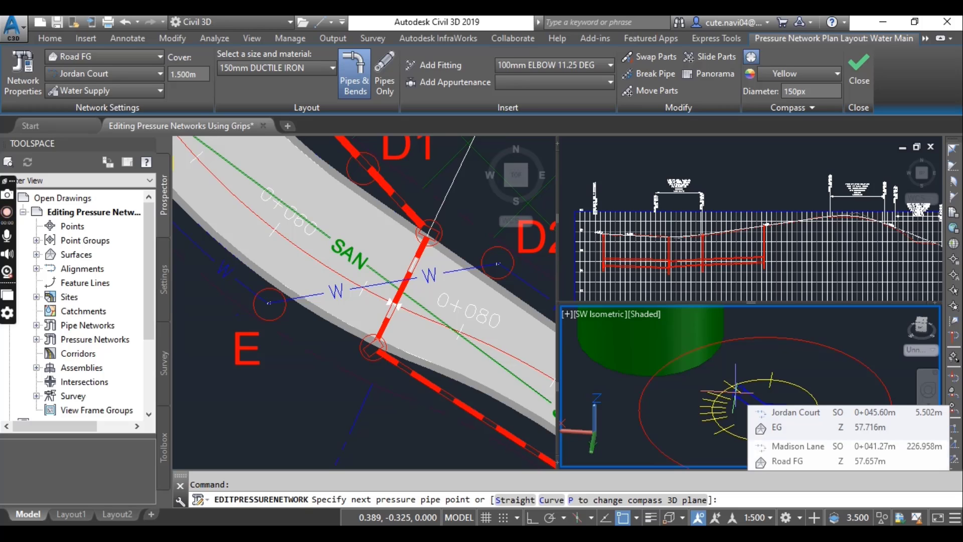
pyautogui.moveTo(734, 389); pyautogui.dragTo(705, 280, button='middle')
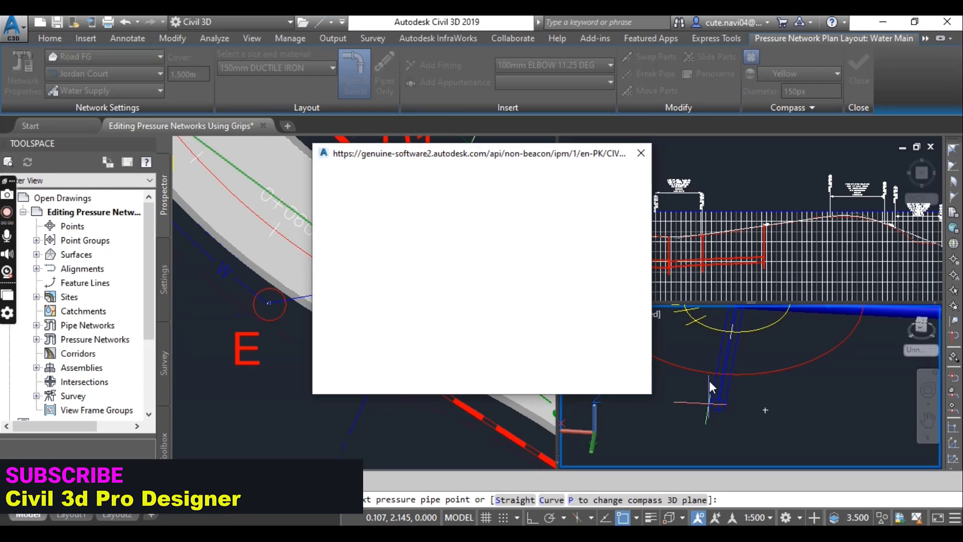
# Step: Dismiss the pop-up window and set the pressure network layout's reference surface to EG
pyautogui.click(643, 153)
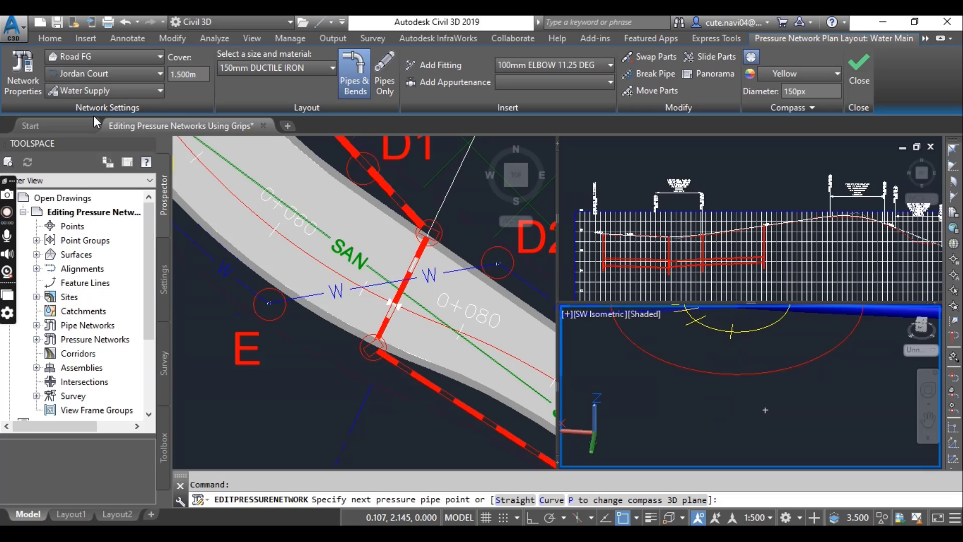
pyautogui.click(83, 57)
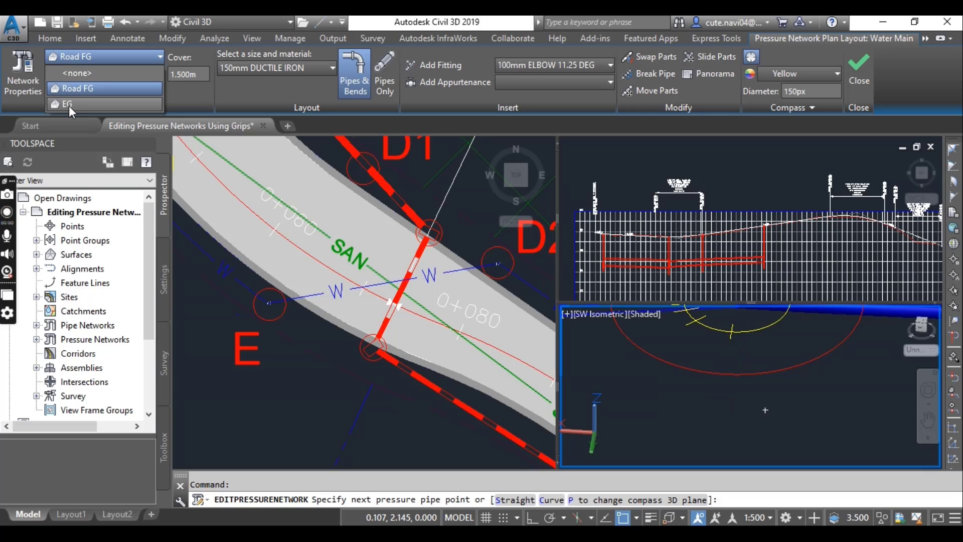
pyautogui.click(68, 105)
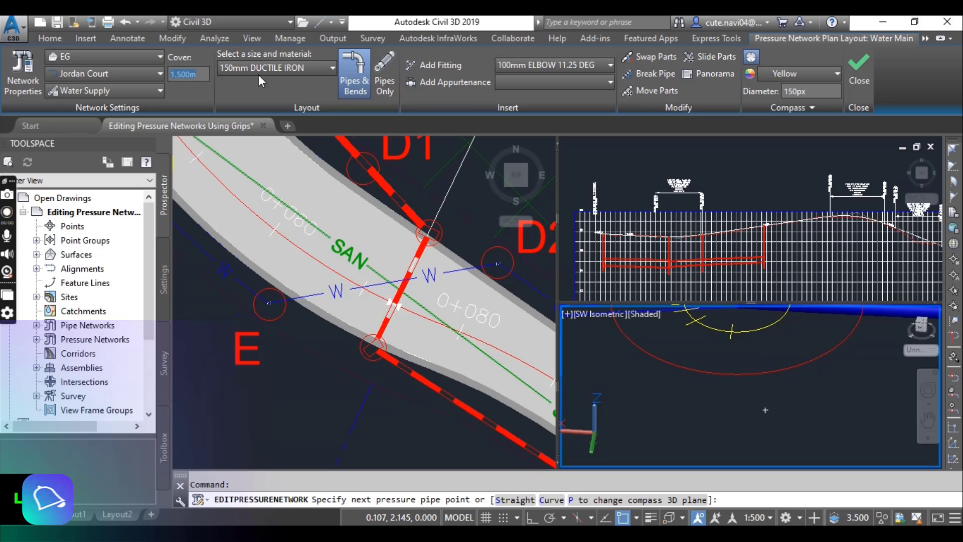
# Step: Lay a 150mm DUCTILE IRON pressure pipe from F2 to the centre of circle G in the SW isometric view
pyautogui.click(276, 68)
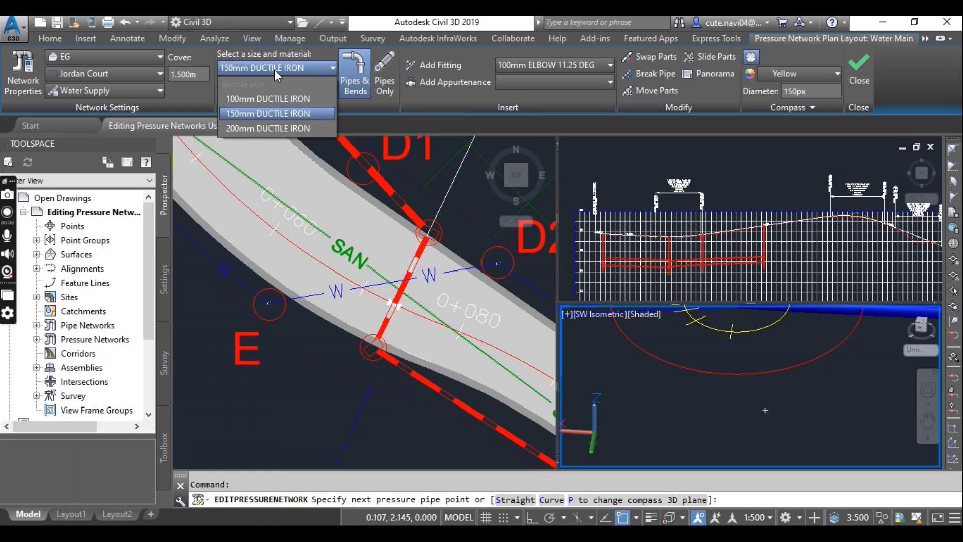
pyautogui.click(247, 117)
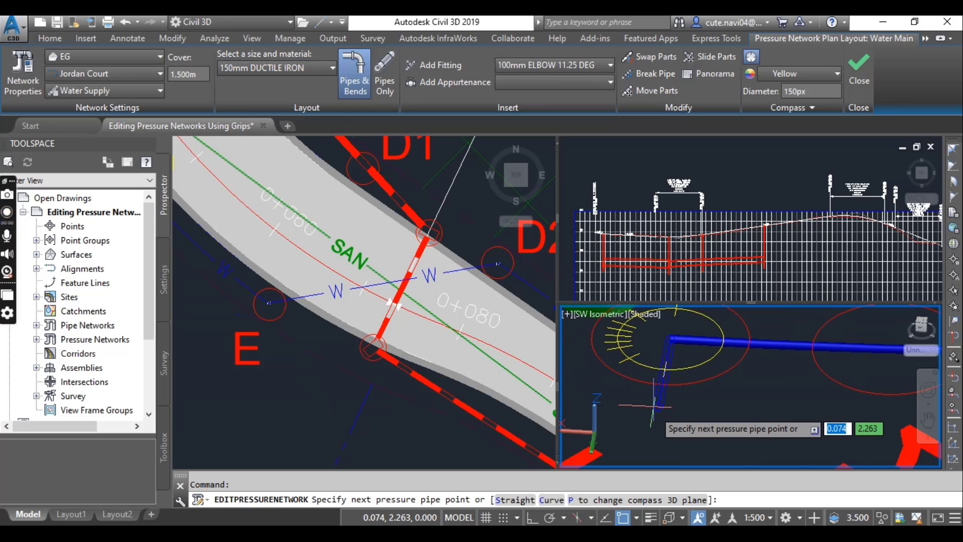
pyautogui.moveTo(652, 414); pyautogui.dragTo(654, 331, button='middle')
pyautogui.scroll(-4, 655, 380)
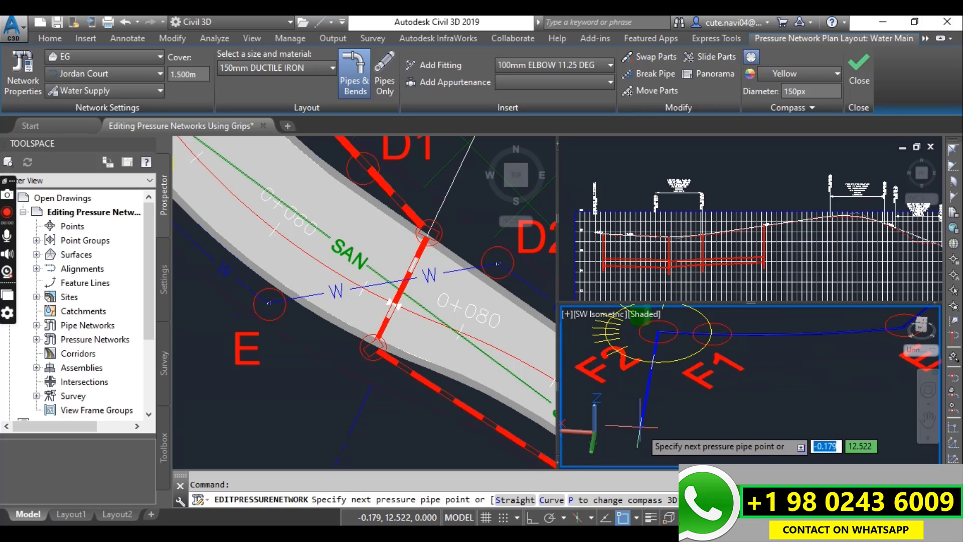
pyautogui.moveTo(642, 428); pyautogui.dragTo(657, 328, button='middle')
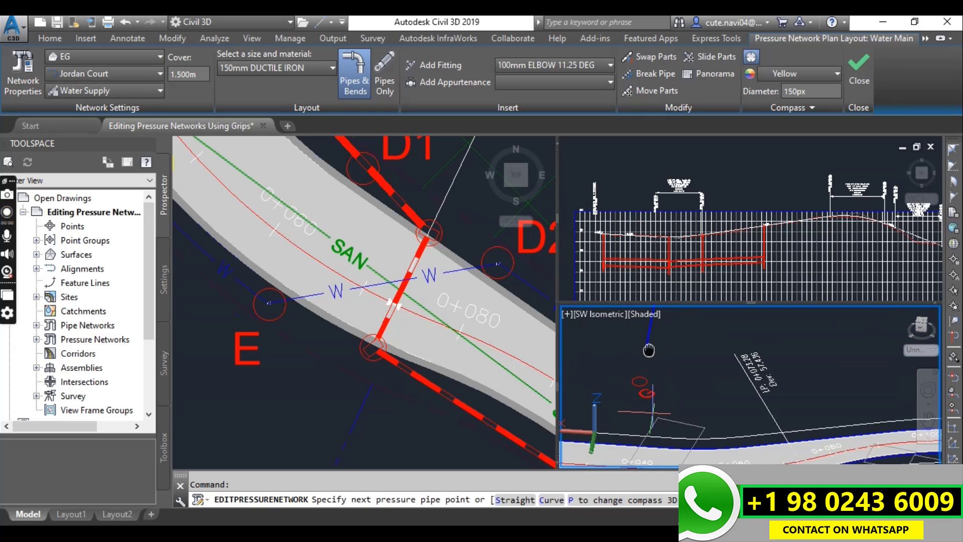
pyautogui.scroll(5, 638, 364)
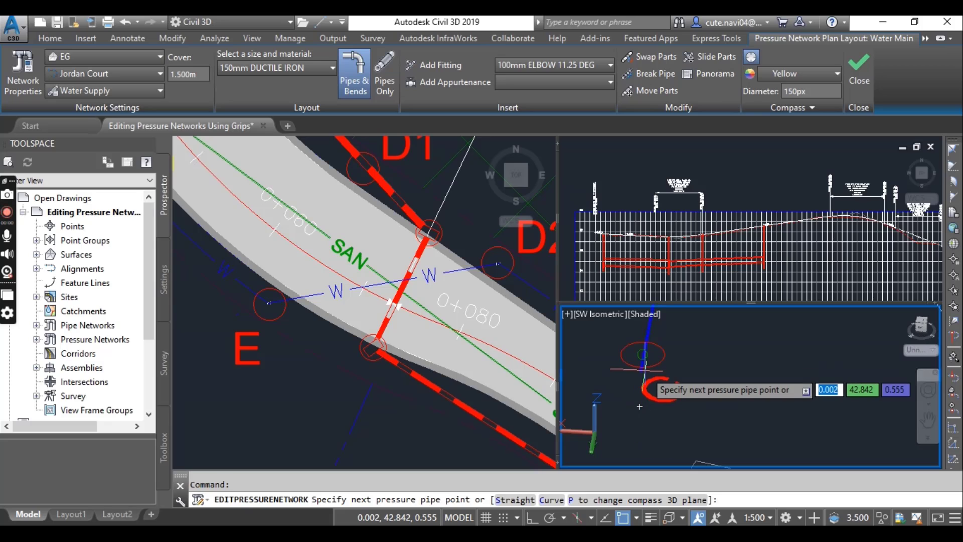
pyautogui.click(641, 338)
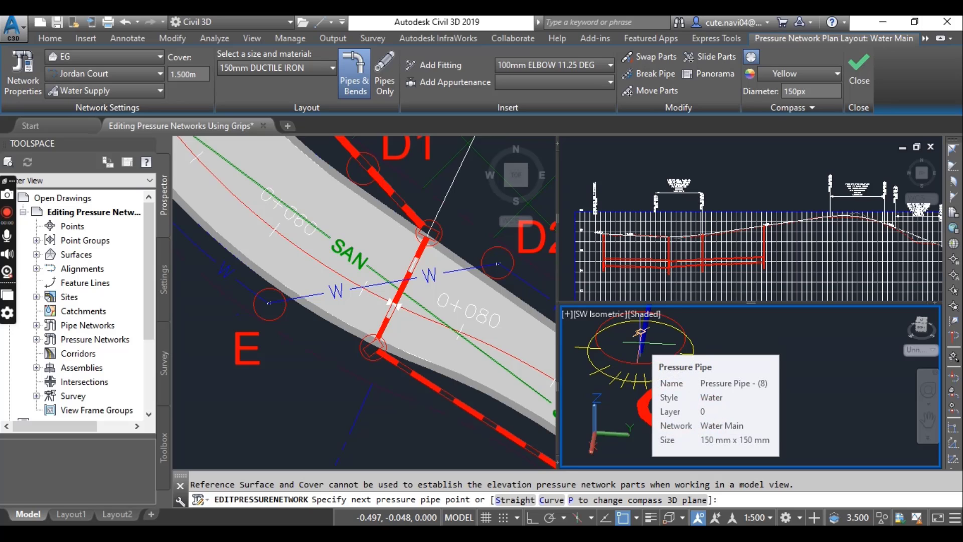
pyautogui.press('Escape')
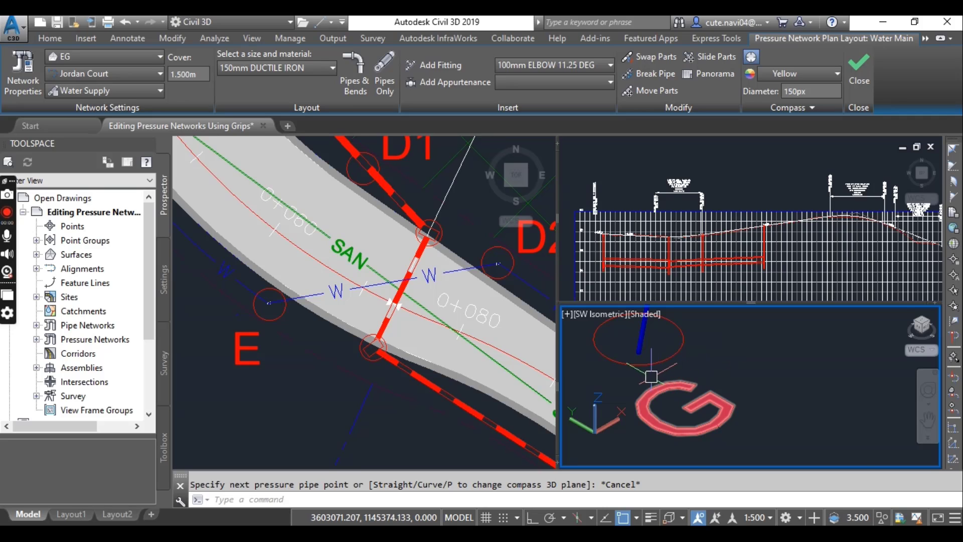
# Step: Examine the pressure pipe run between F2 and G in the SW isometric view
pyautogui.scroll(-5, 702, 361)
pyautogui.scroll(-5, 686, 365)
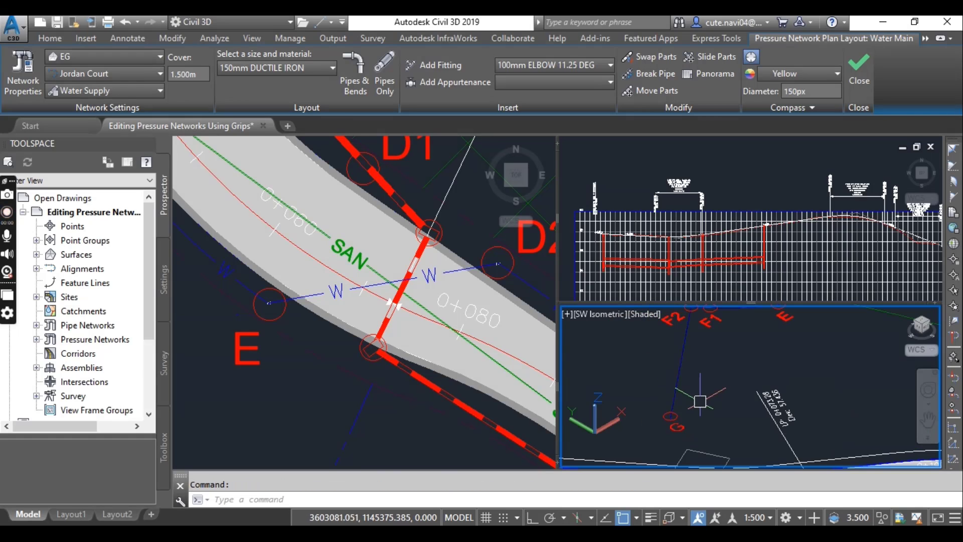
pyautogui.scroll(4, 707, 391)
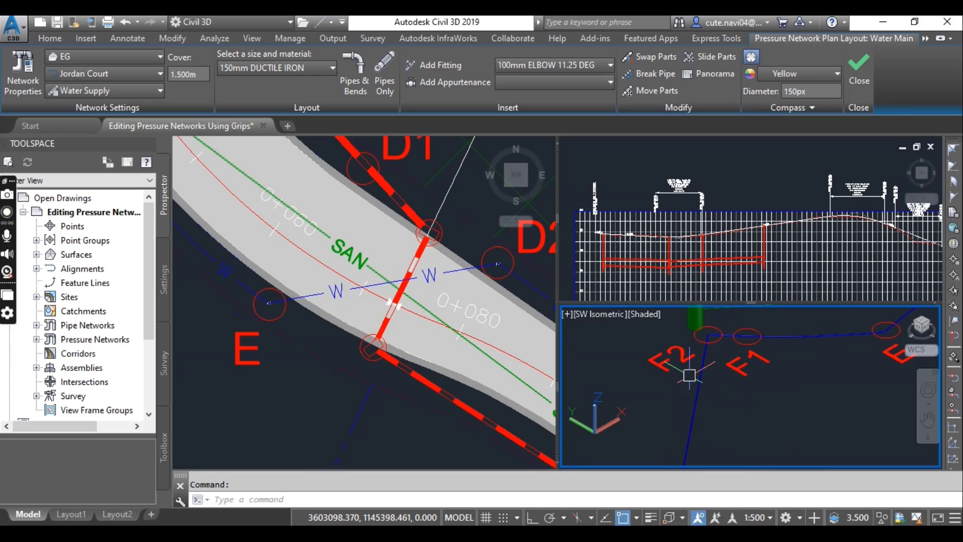
pyautogui.scroll(-2, 700, 393)
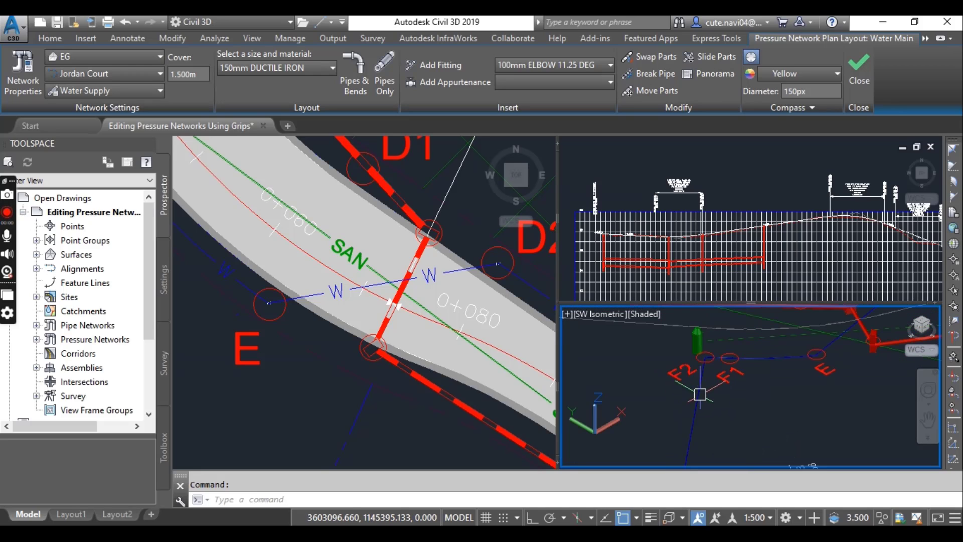
pyautogui.moveTo(704, 428); pyautogui.dragTo(701, 317, button='middle')
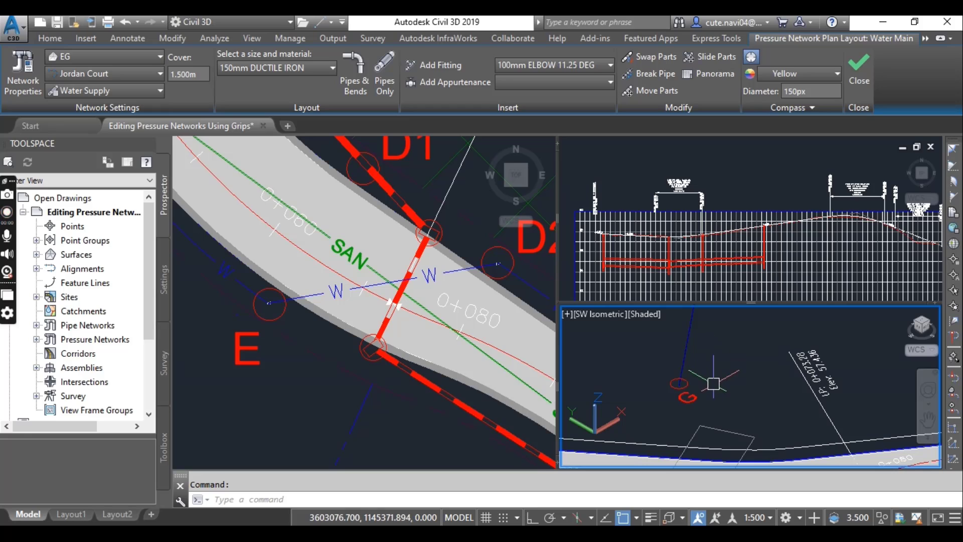
pyautogui.scroll(-5, 713, 384)
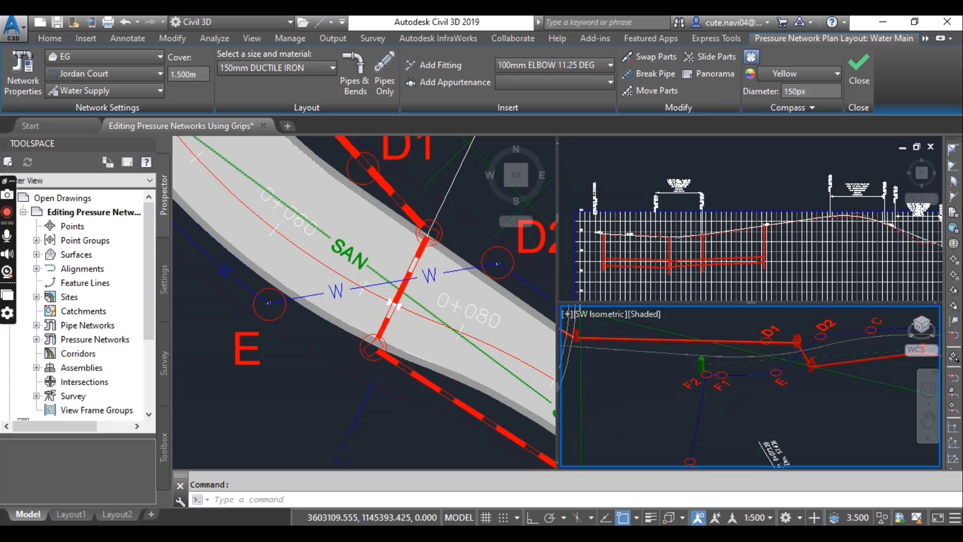
# Step: Draw the pressure pipe between E and F2 in the Jordan Court profile view
pyautogui.scroll(5, 739, 381)
pyautogui.click(735, 362)
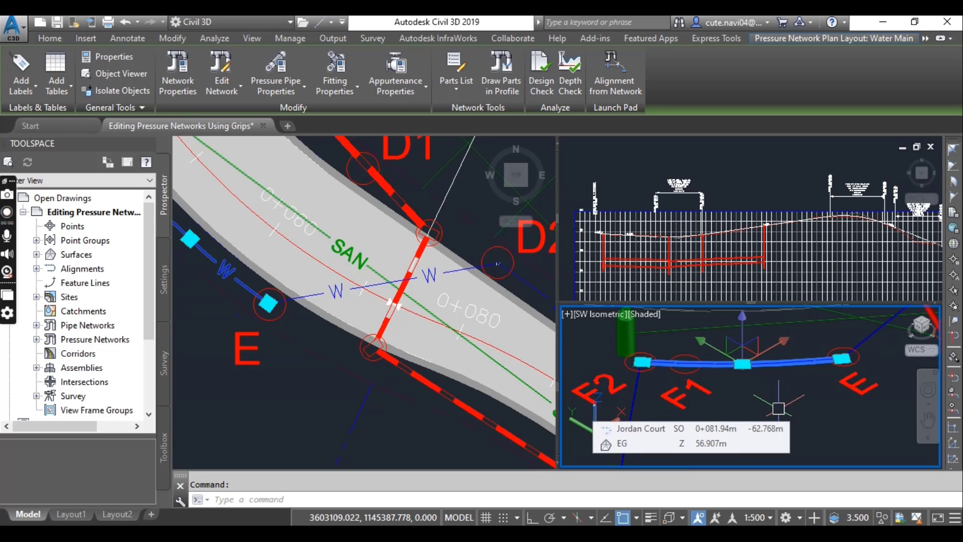
pyautogui.click(505, 83)
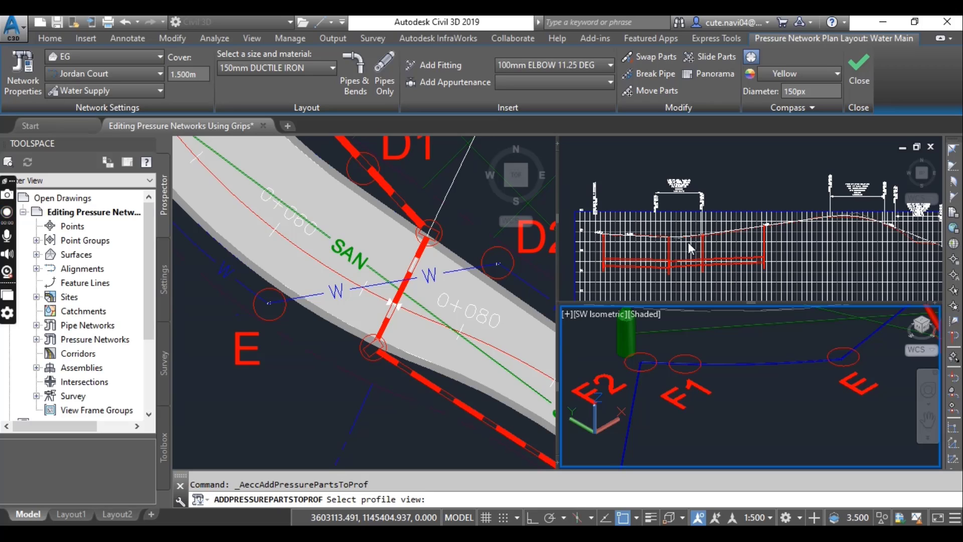
pyautogui.click(754, 174)
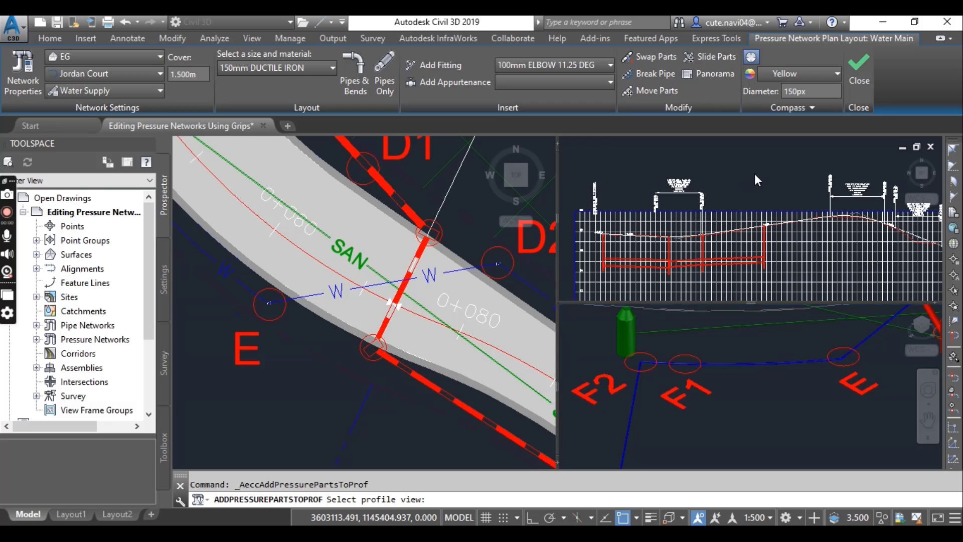
pyautogui.moveTo(759, 233); pyautogui.dragTo(799, 183, button='middle')
pyautogui.scroll(4, 694, 218)
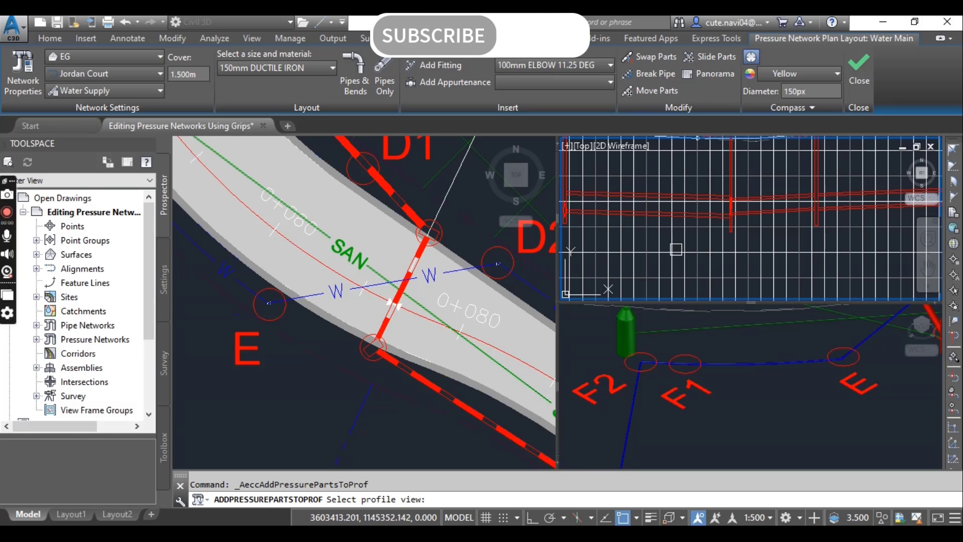
pyautogui.click(697, 241)
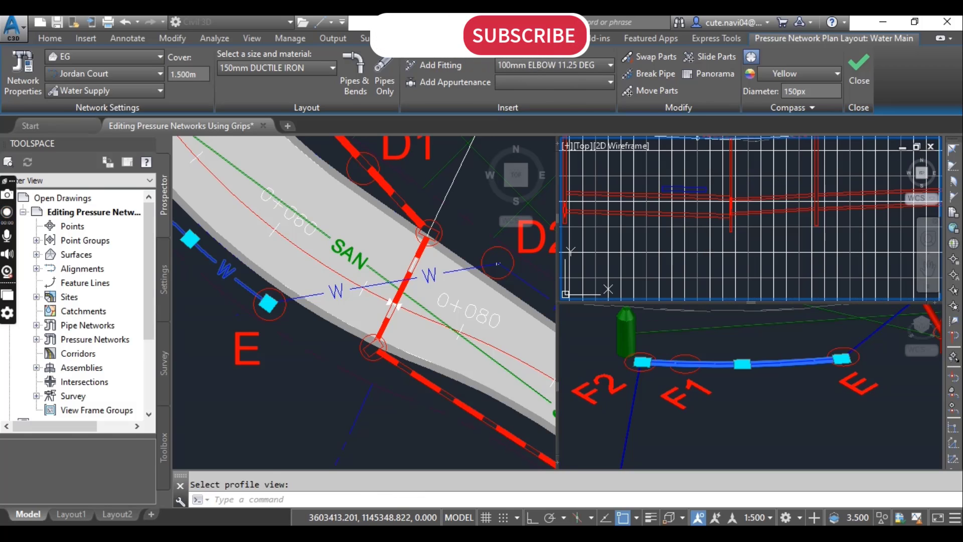
pyautogui.scroll(7, 687, 189)
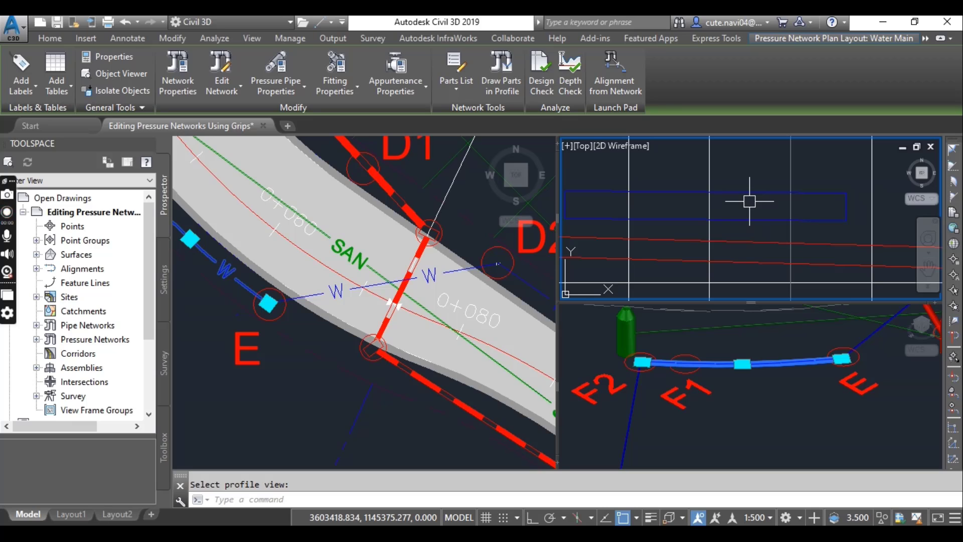
# Step: Select all similar pressure pipes of the water main and draw them in the Jordan Court profile view
pyautogui.click(765, 407)
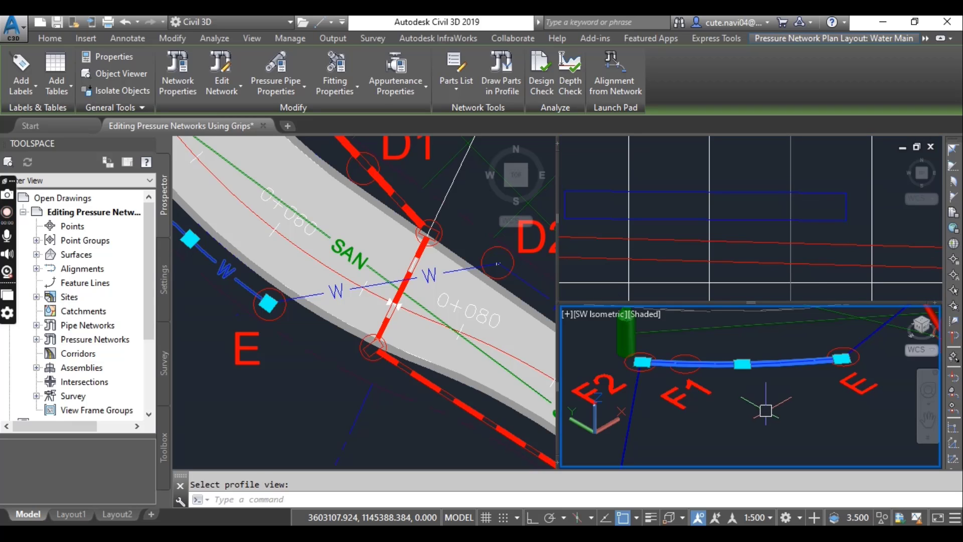
pyautogui.rightClick(769, 414)
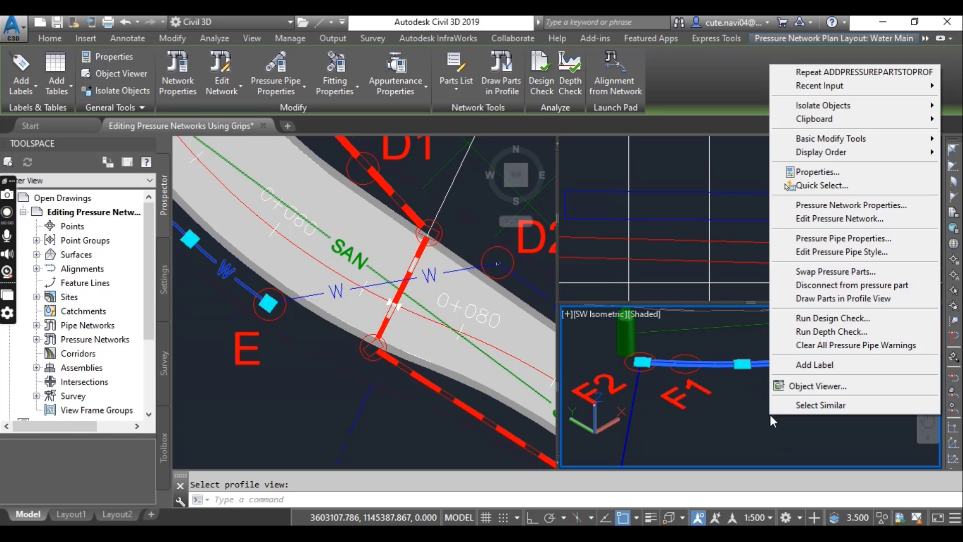
pyautogui.click(819, 403)
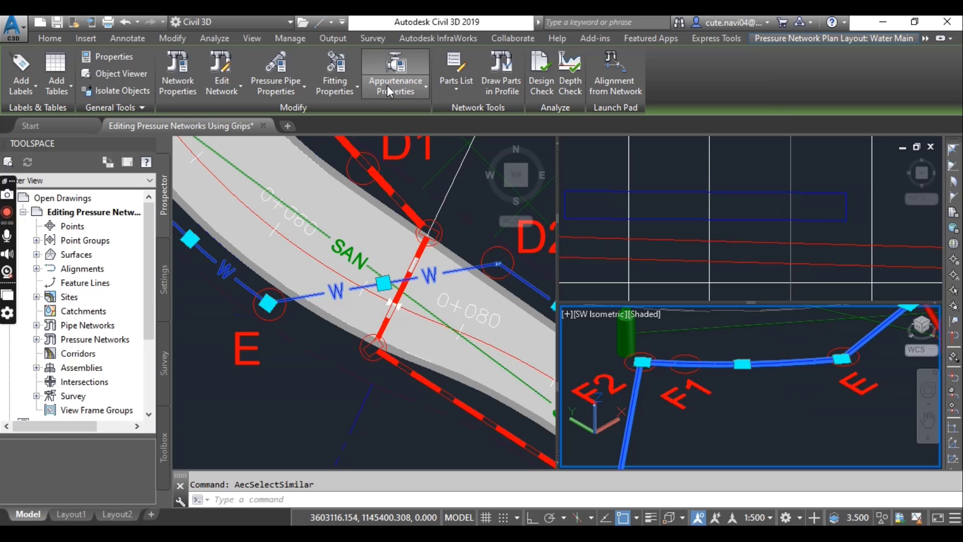
pyautogui.click(508, 84)
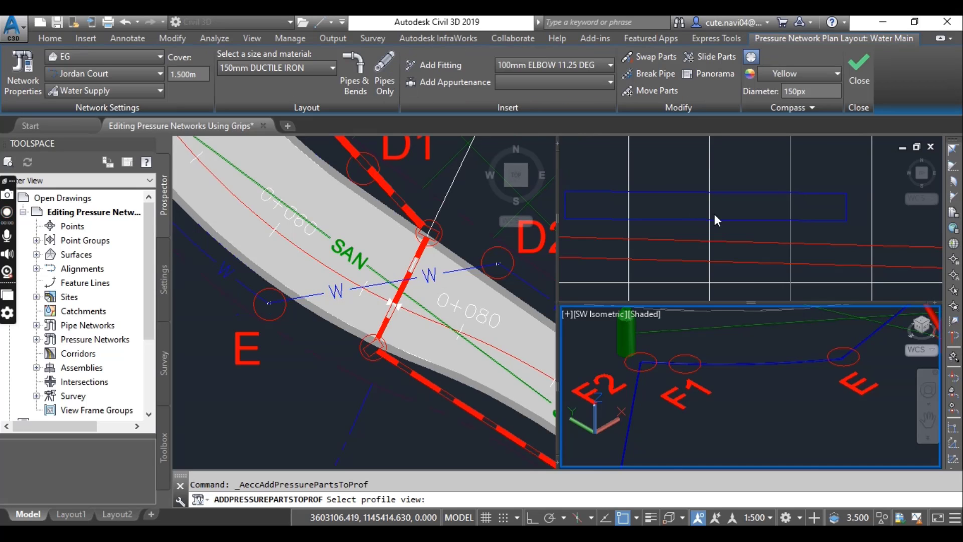
pyautogui.scroll(-3, 714, 214)
pyautogui.click(716, 169)
pyautogui.scroll(-3, 715, 197)
pyautogui.scroll(-2, 716, 197)
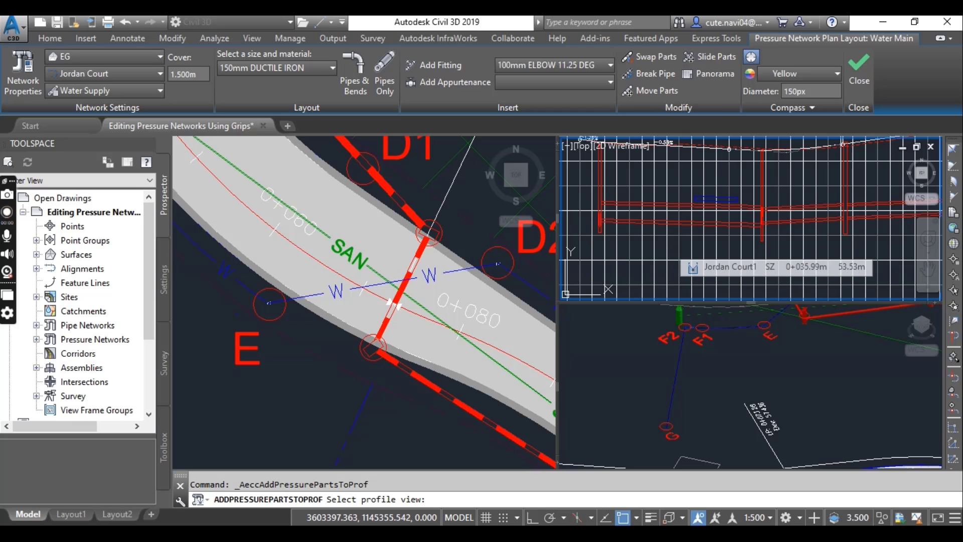
pyautogui.click(671, 246)
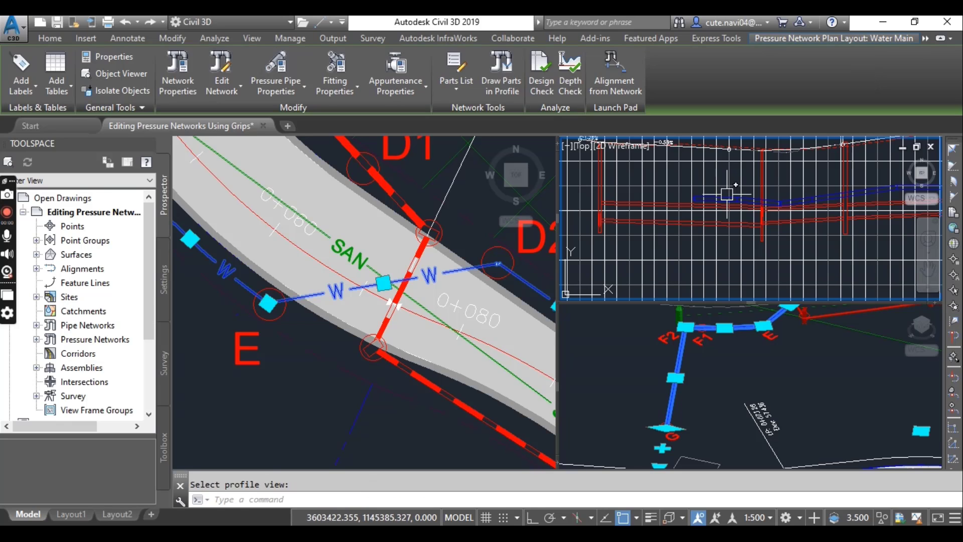
# Step: Clear the selection and examine how the water main's pipes run relative to the red sewer pipes in the profile view
pyautogui.scroll(-2, 724, 200)
pyautogui.moveTo(761, 220); pyautogui.dragTo(646, 229, button='middle')
pyautogui.scroll(-2, 737, 226)
pyautogui.moveTo(794, 228); pyautogui.dragTo(754, 236, button='middle')
pyautogui.scroll(-3, 773, 230)
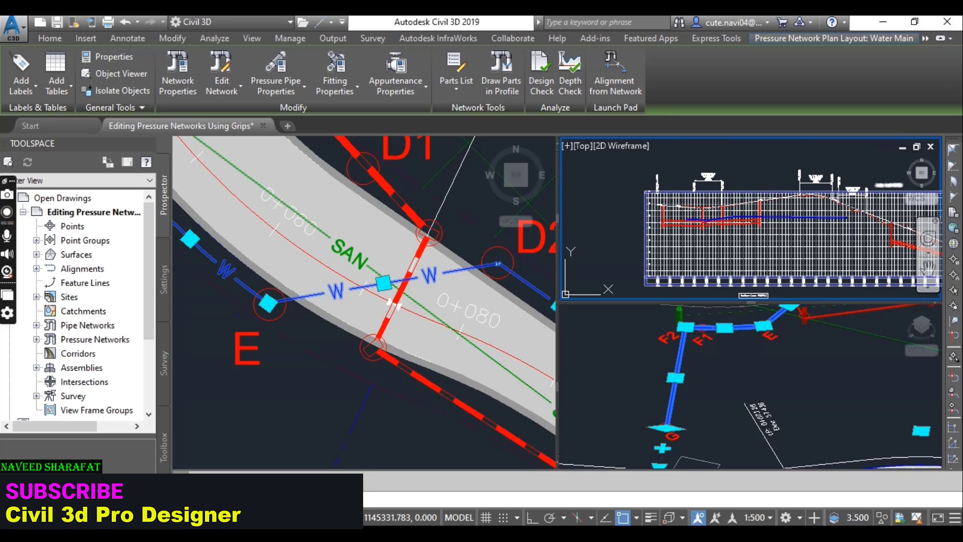
pyautogui.press('Escape')
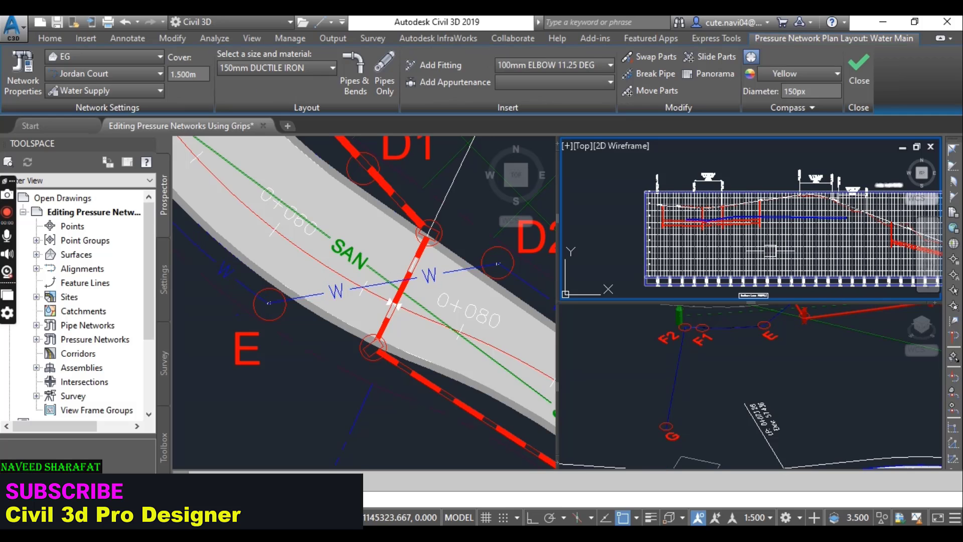
pyautogui.scroll(6, 716, 212)
pyautogui.scroll(2, 688, 230)
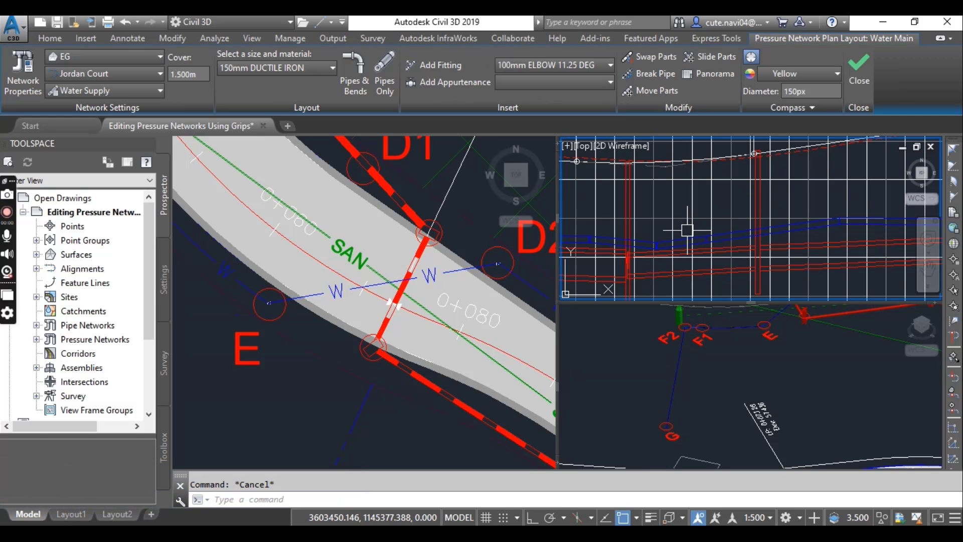
pyautogui.moveTo(802, 230); pyautogui.dragTo(719, 204, button='middle')
pyautogui.moveTo(728, 196)
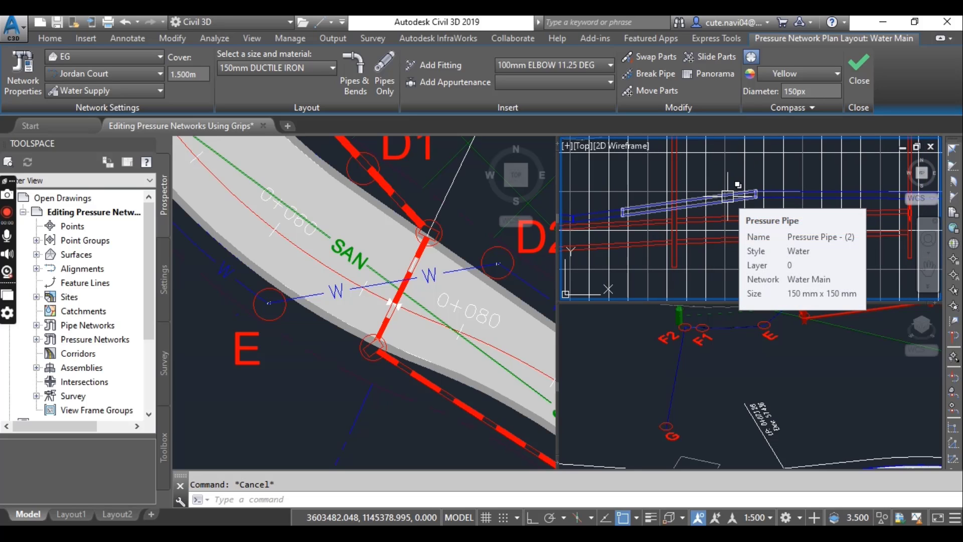
pyautogui.scroll(-4, 716, 220)
pyautogui.scroll(4, 720, 215)
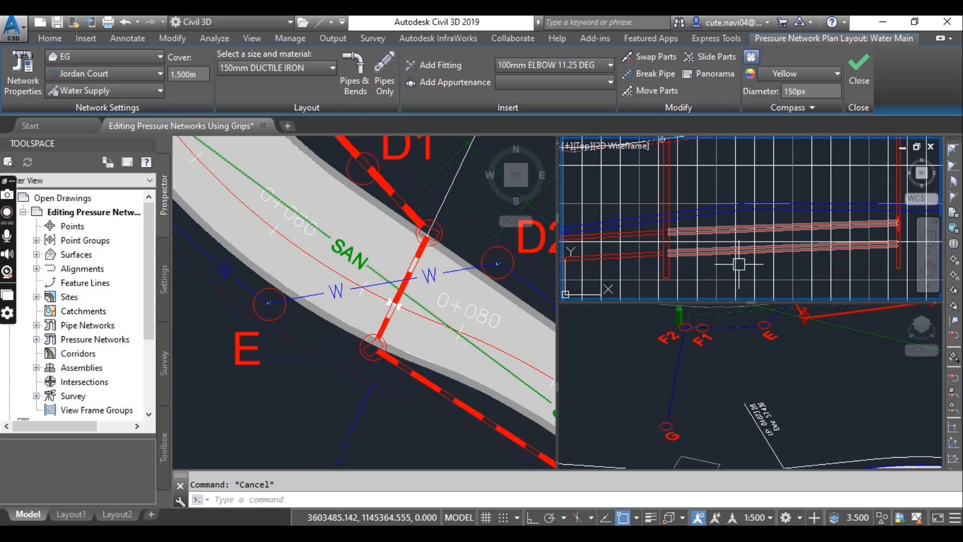
pyautogui.scroll(-3, 731, 242)
pyautogui.moveTo(687, 255); pyautogui.dragTo(825, 240, button='middle')
pyautogui.scroll(3, 698, 221)
pyautogui.scroll(6, 758, 226)
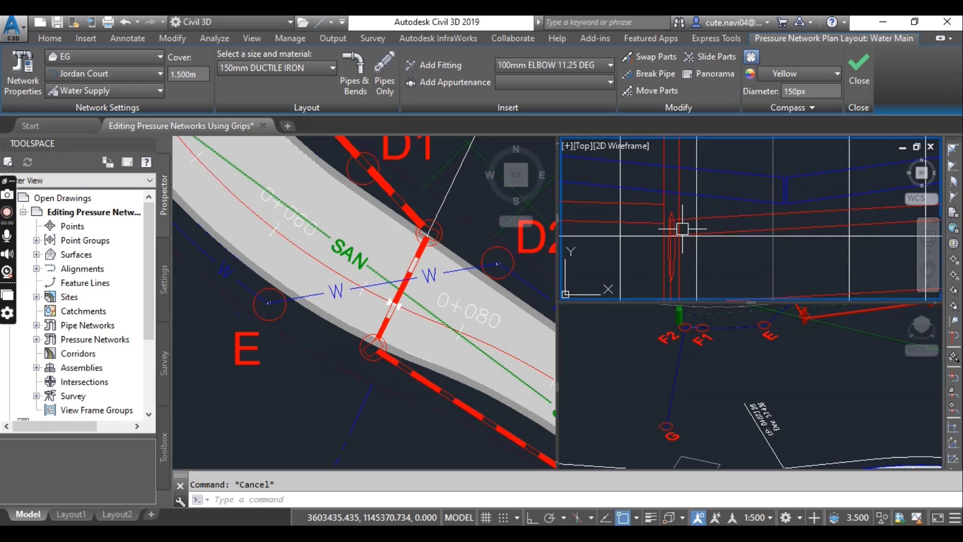
# Step: Select the water main pipe crossing above the red sewer pipes in the profile view and inspect its grips and pipe details
pyautogui.click(707, 206)
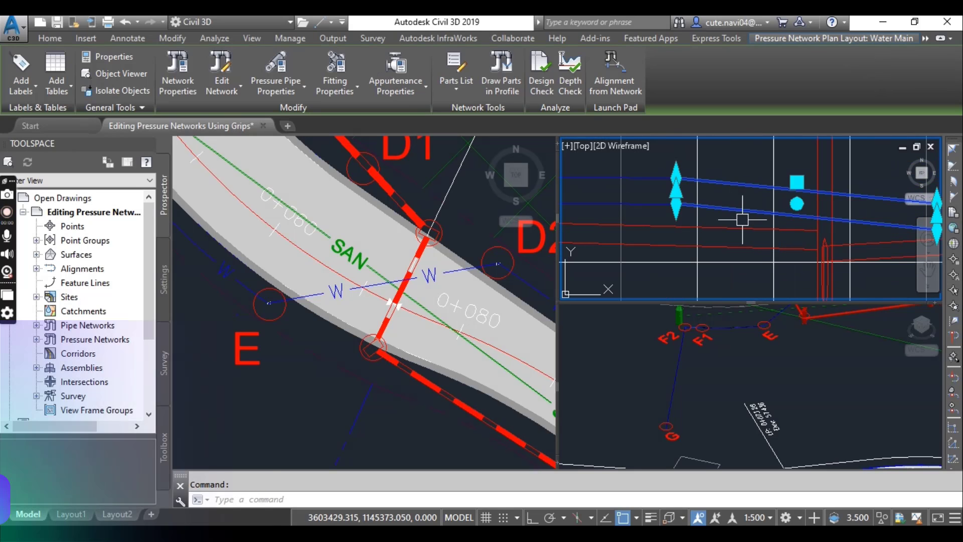
pyautogui.scroll(10, 673, 196)
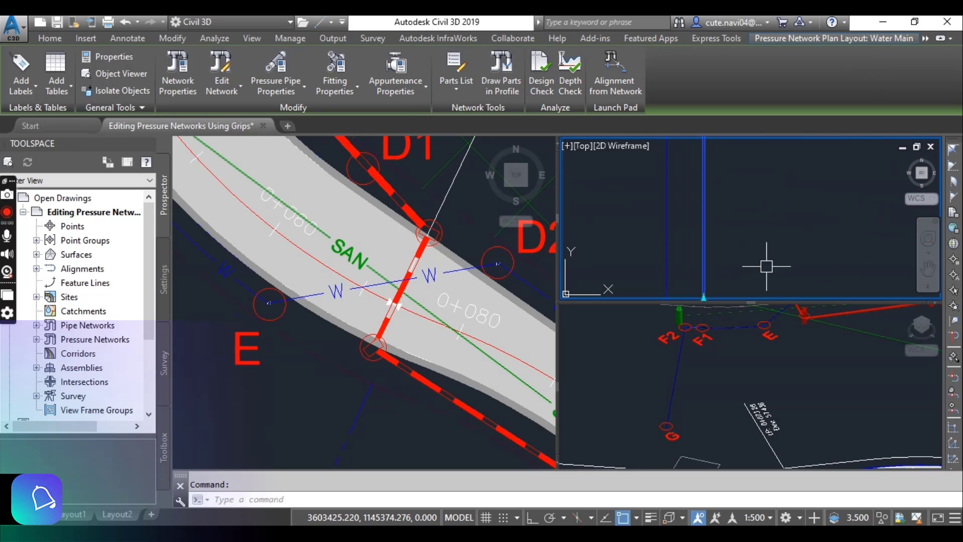
pyautogui.scroll(-7, 760, 237)
pyautogui.scroll(-4, 774, 246)
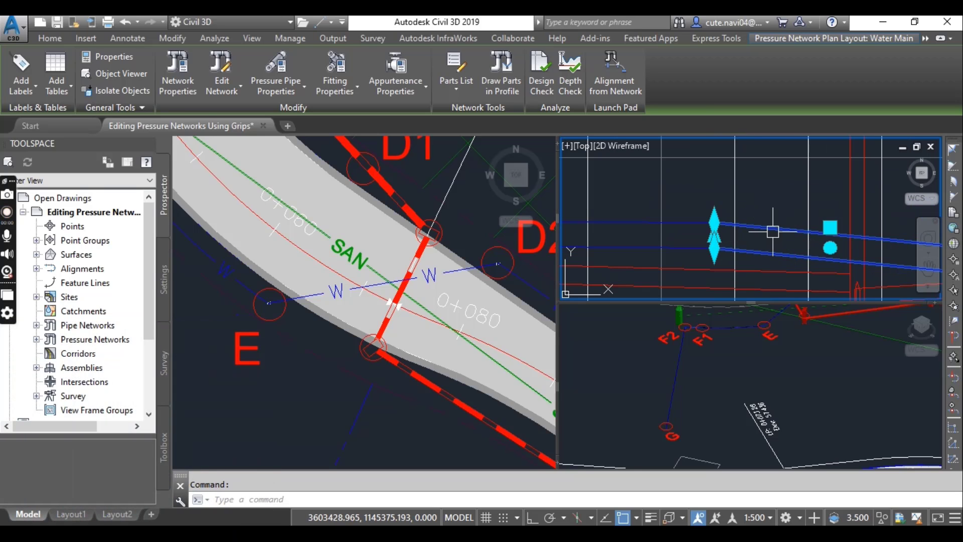
pyautogui.moveTo(773, 231)
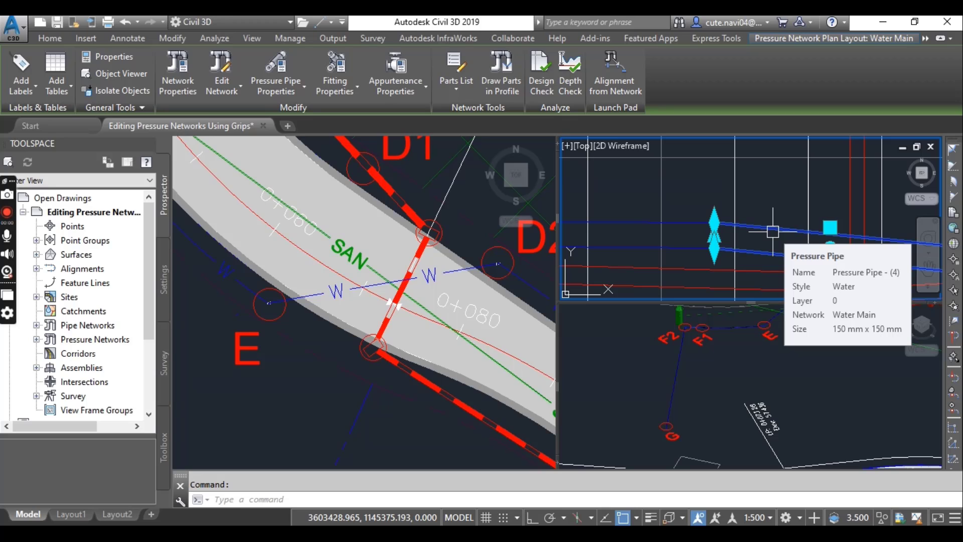
pyautogui.click(767, 243)
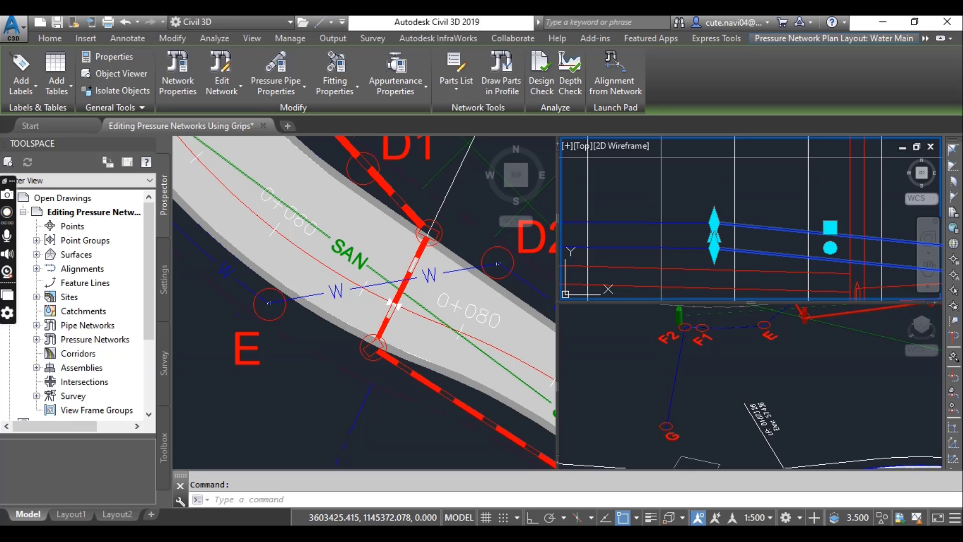
# Step: Lower the selected pressure pipe's start end by 0.554 using its bottom elevation grip in the profile view, and clear the selection
pyautogui.scroll(2, 730, 240)
pyautogui.moveTo(724, 226); pyautogui.dragTo(710, 175, button='middle')
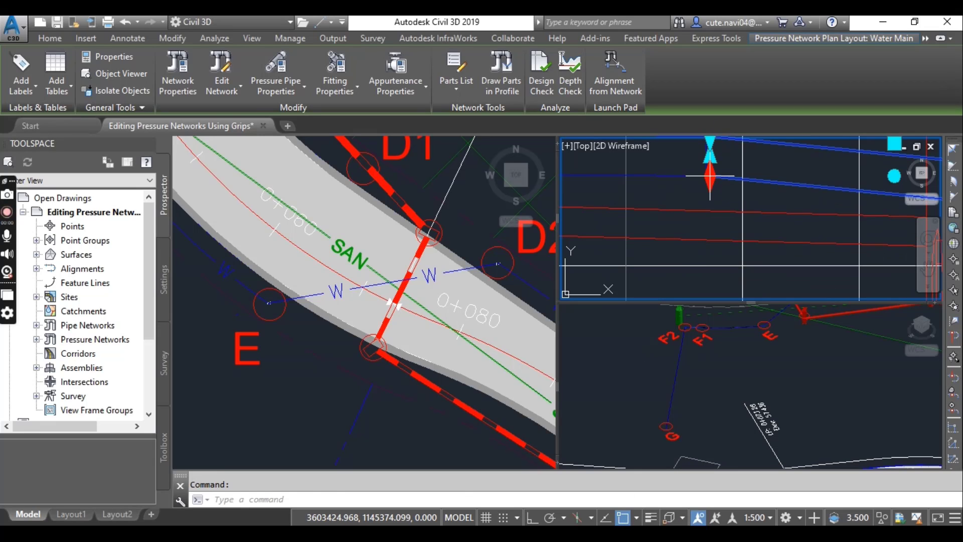
pyautogui.click(710, 175)
pyautogui.scroll(-4, 652, 241)
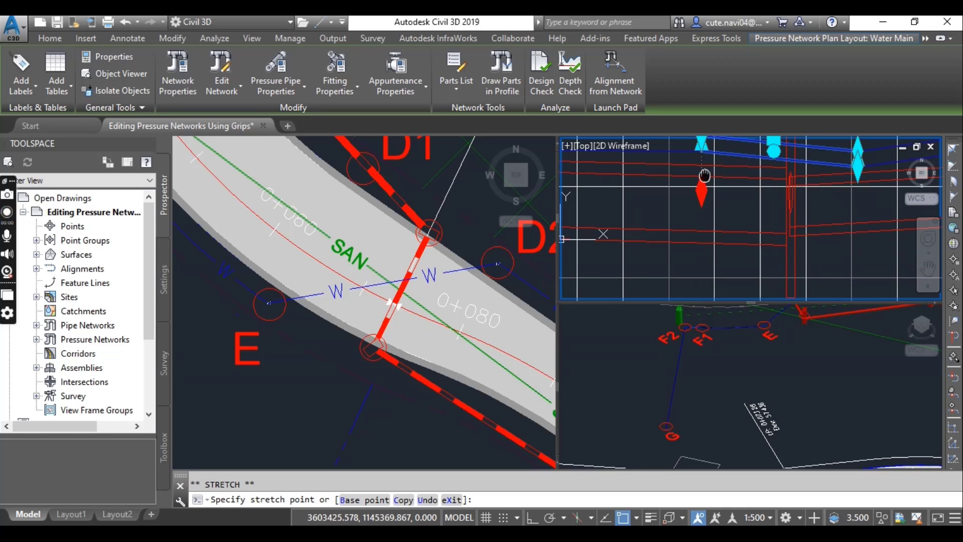
pyautogui.scroll(-2, 702, 213)
pyautogui.moveTo(703, 246); pyautogui.dragTo(703, 180, button='middle')
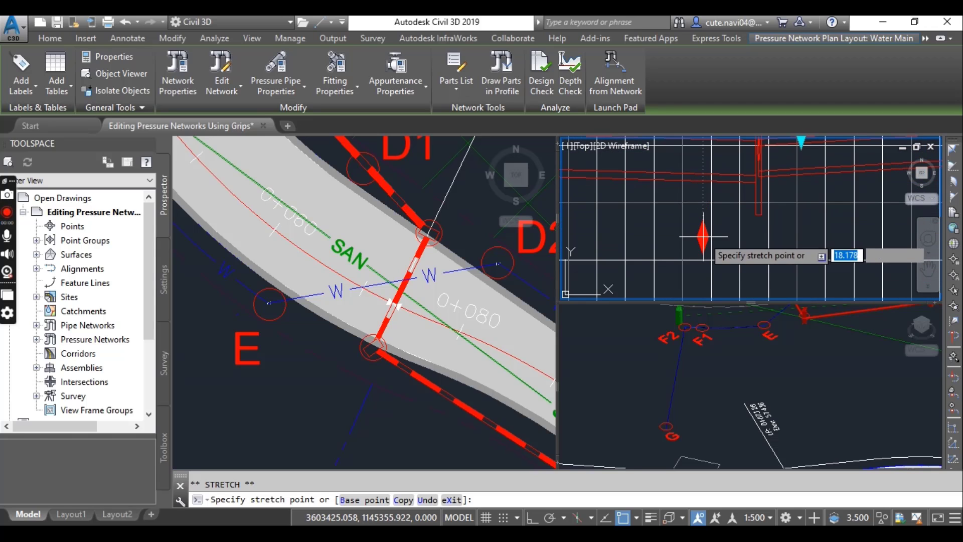
pyautogui.moveTo(717, 223); pyautogui.dragTo(717, 296, button='middle')
pyautogui.scroll(5, 713, 230)
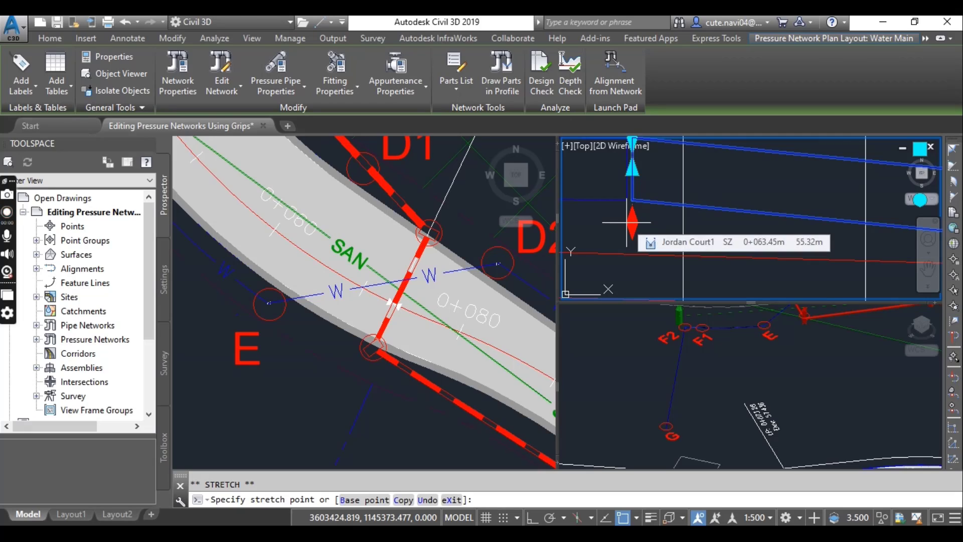
pyautogui.write('0.')
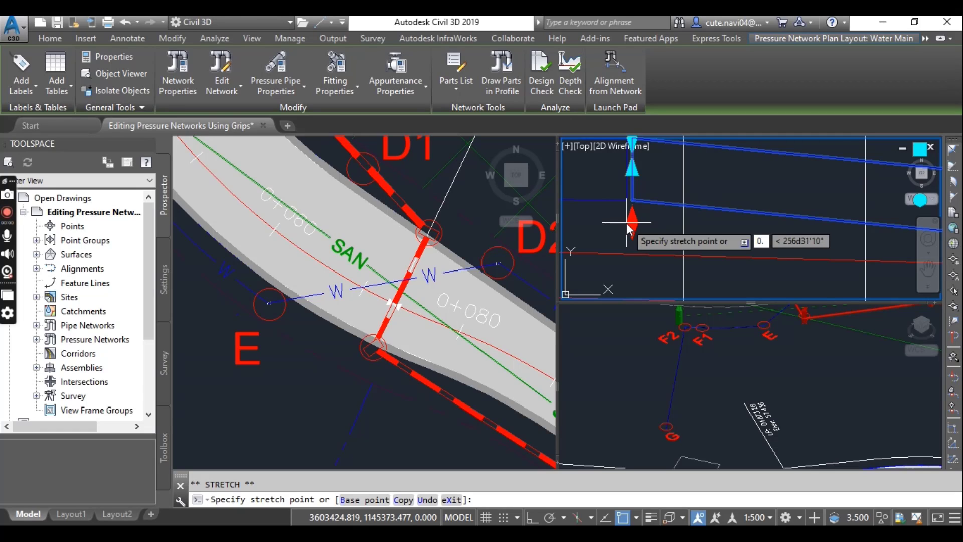
pyautogui.write('55')
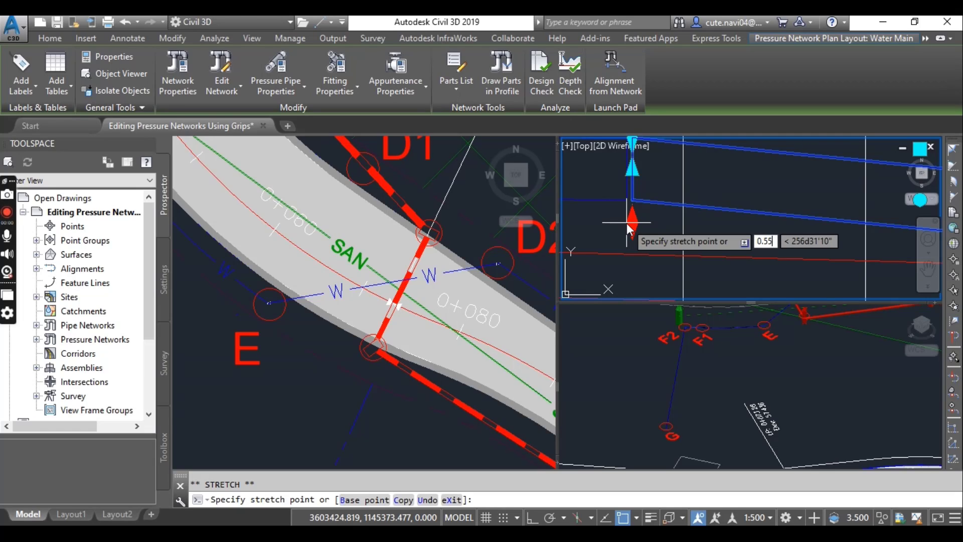
pyautogui.write('4')
pyautogui.press('Return')
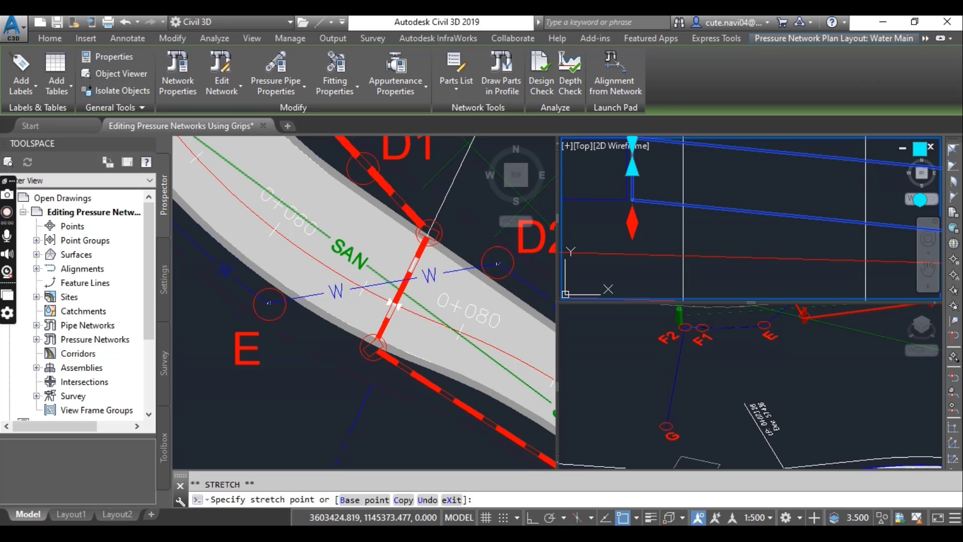
pyautogui.scroll(-4, 654, 232)
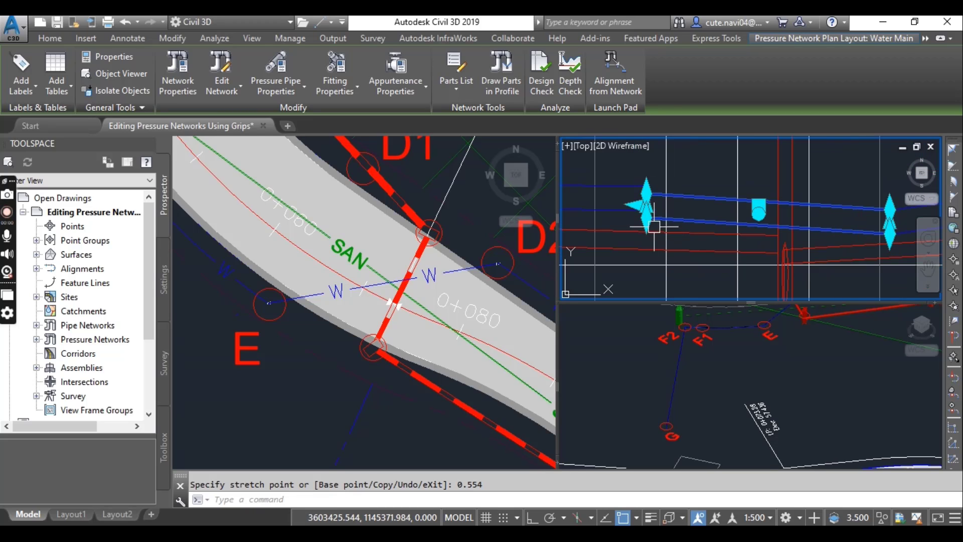
pyautogui.press('Escape')
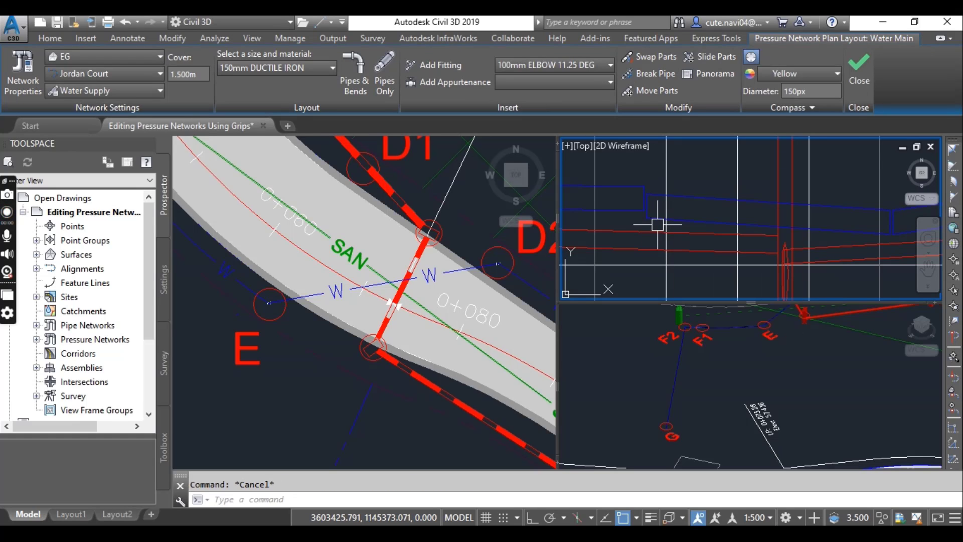
# Step: Curve the long pressure pipe beyond the sewer upward with its Curve Pipe grip, to about elevation 56.62 m near station 0+219.22
pyautogui.scroll(-7, 660, 221)
pyautogui.moveTo(726, 225)
pyautogui.mouseDown(button='middle')
pyautogui.moveTo(736, 232)
pyautogui.moveTo(624, 241)
pyautogui.mouseUp(button='middle')
pyautogui.moveTo(750, 249); pyautogui.dragTo(653, 250, button='middle')
pyautogui.moveTo(804, 246); pyautogui.dragTo(735, 244, button='middle')
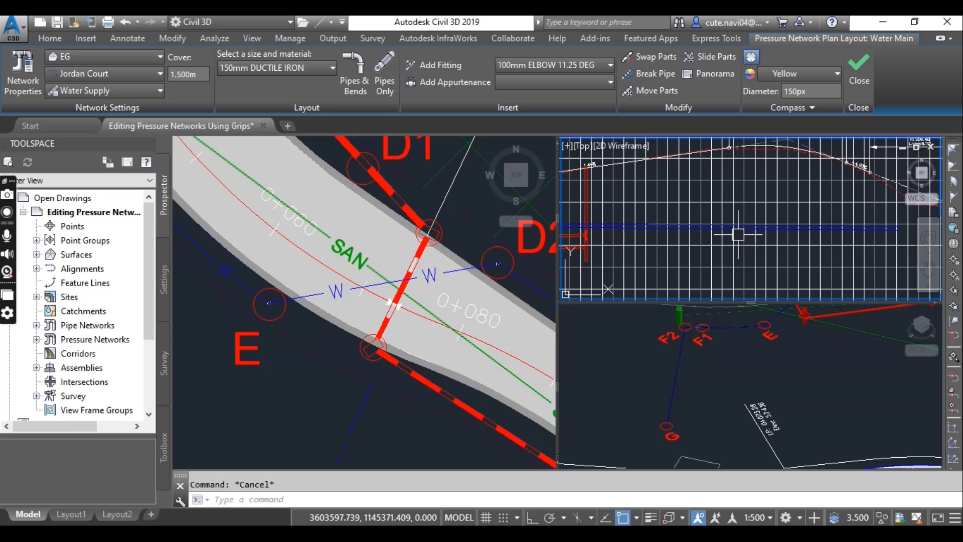
pyautogui.scroll(5, 738, 234)
pyautogui.scroll(-5, 734, 244)
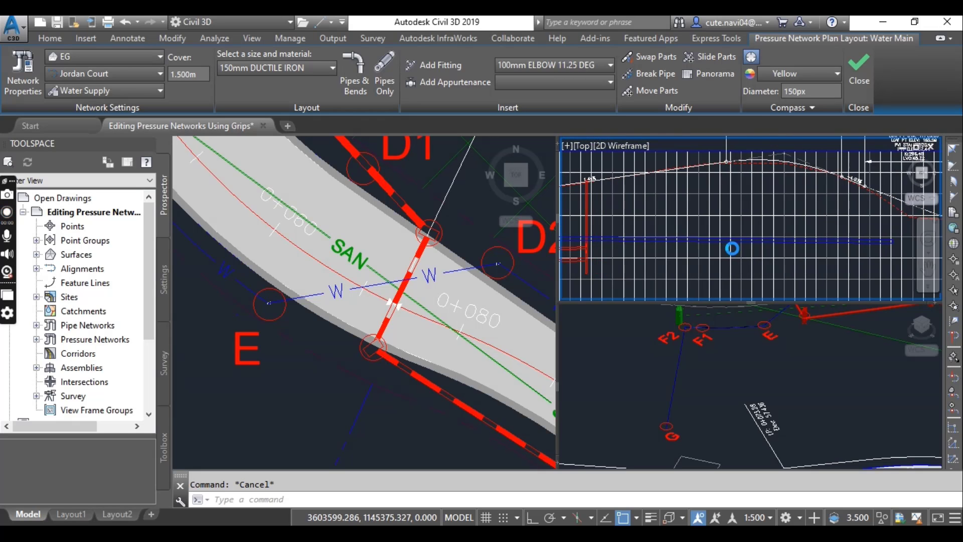
pyautogui.scroll(4, 780, 242)
pyautogui.click(781, 243)
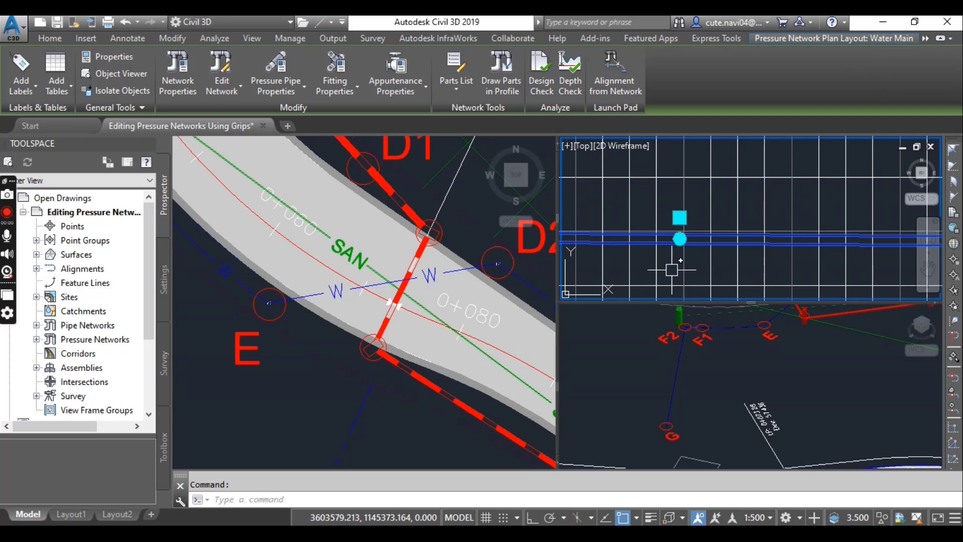
pyautogui.scroll(-6, 747, 249)
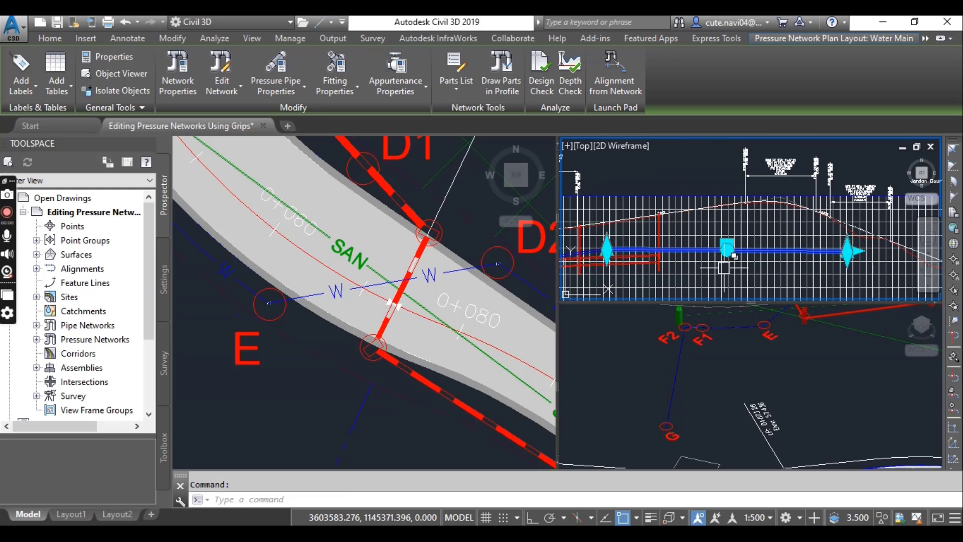
pyautogui.scroll(6, 718, 263)
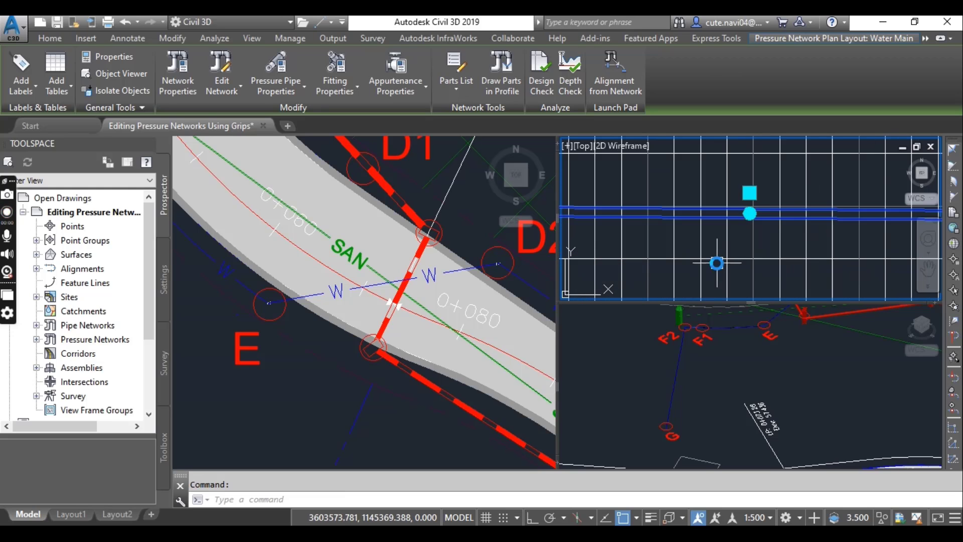
pyautogui.click(749, 213)
pyautogui.scroll(4, 750, 206)
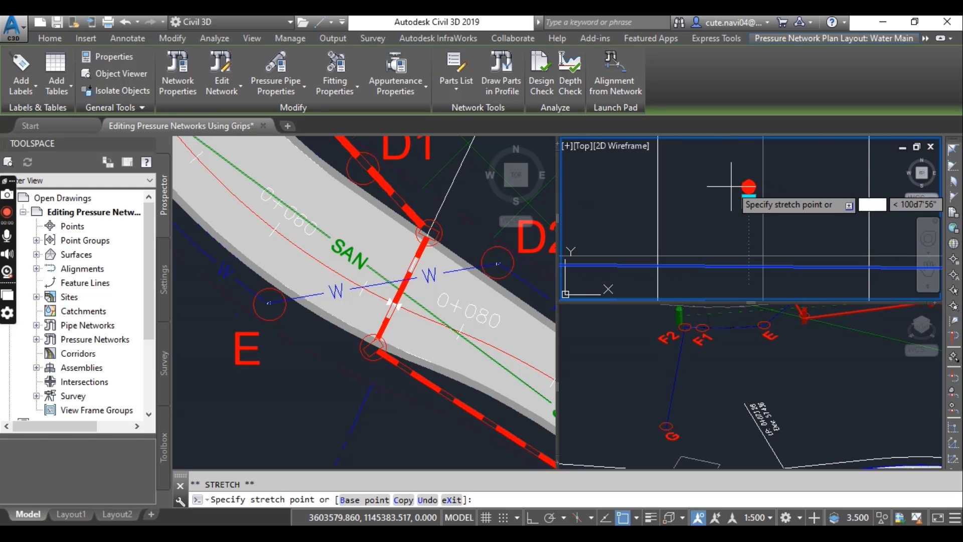
pyautogui.scroll(2, 731, 185)
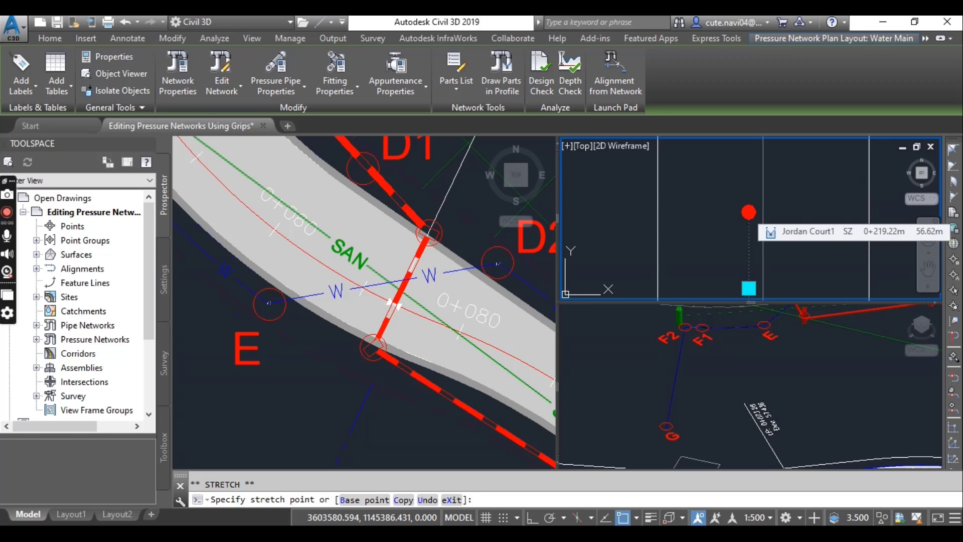
pyautogui.click(749, 213)
pyautogui.scroll(-5, 731, 257)
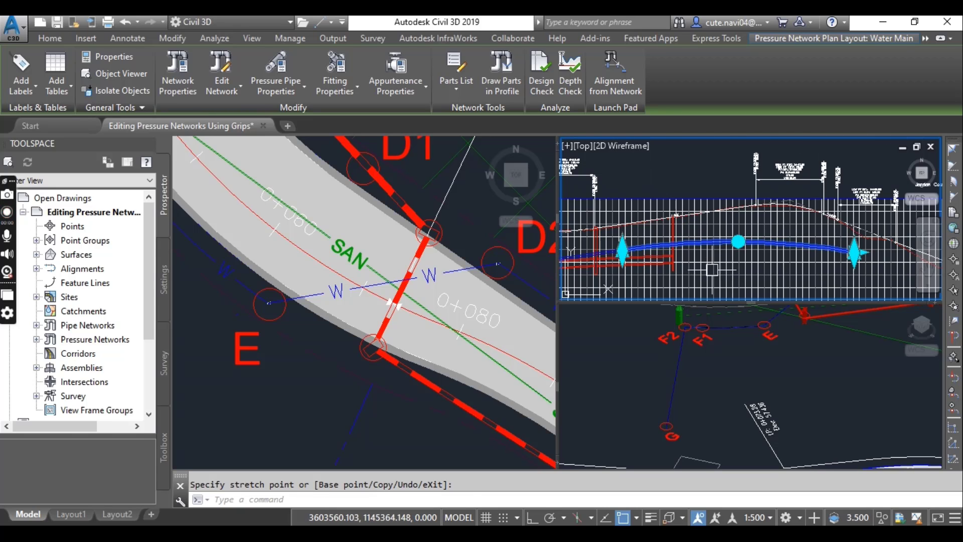
pyautogui.scroll(4, 679, 256)
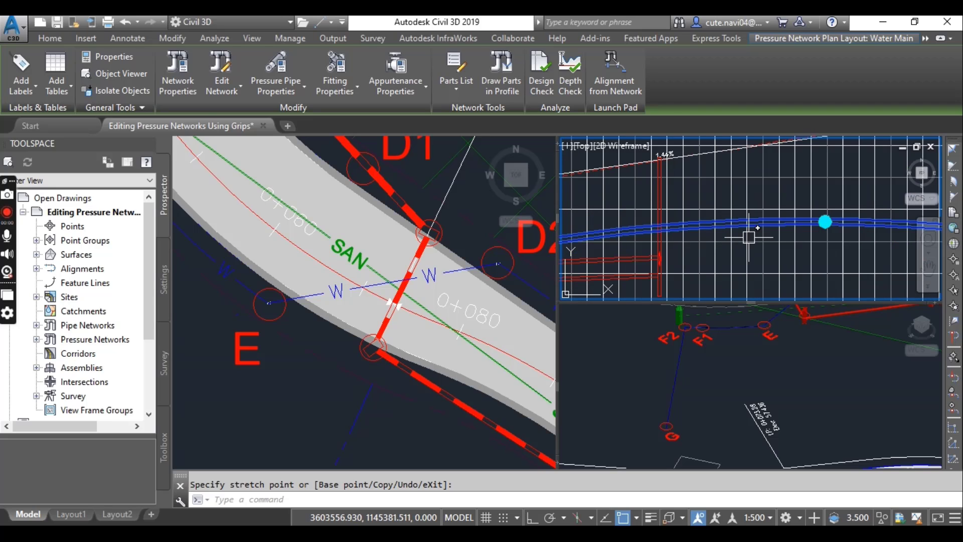